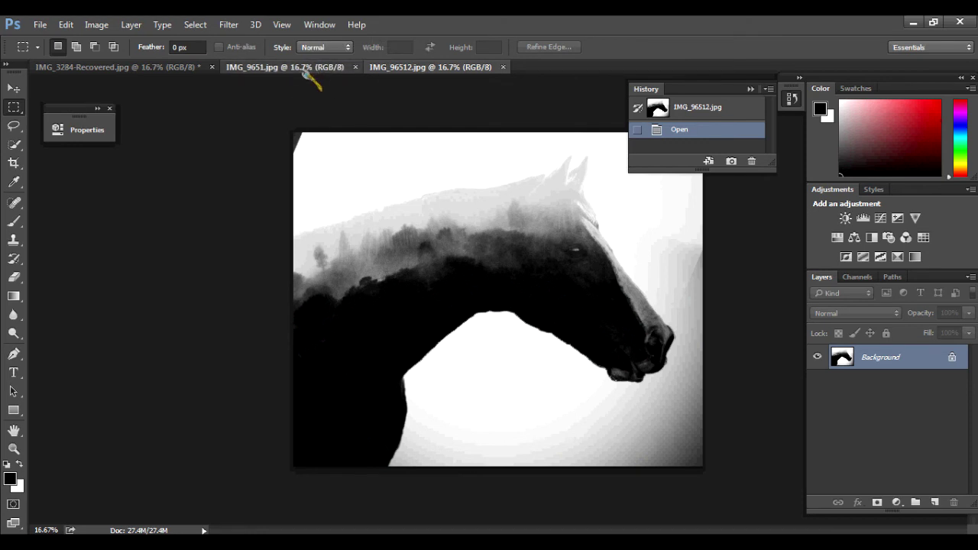
- Compare the forest, horse-by-fence and finished double-exposure tabs, ending on IMG_9651
click(310, 69)
click(191, 69)
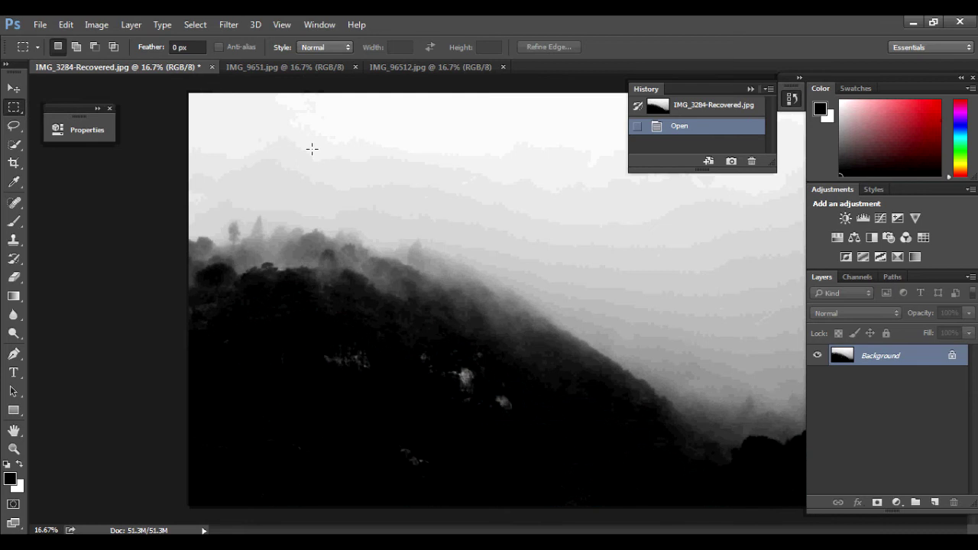
click(300, 70)
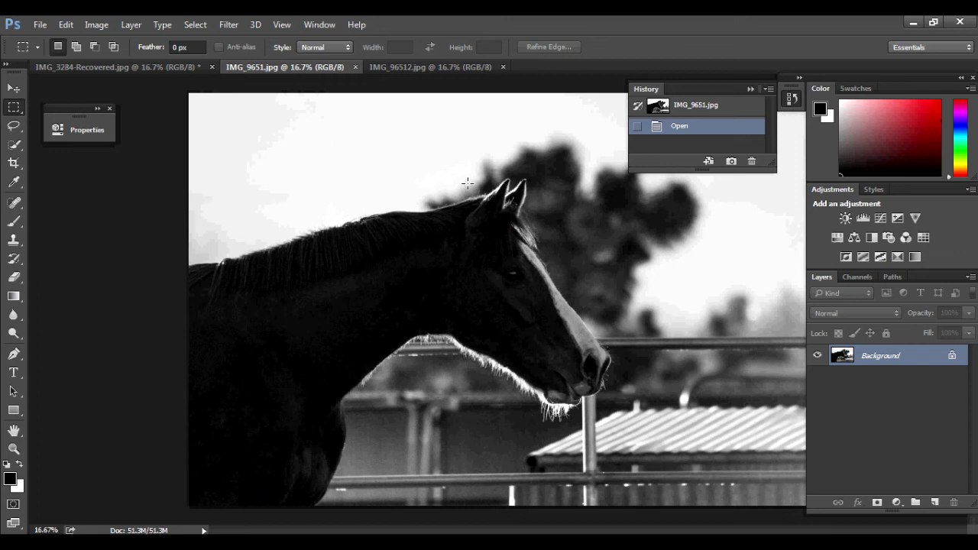
click(432, 69)
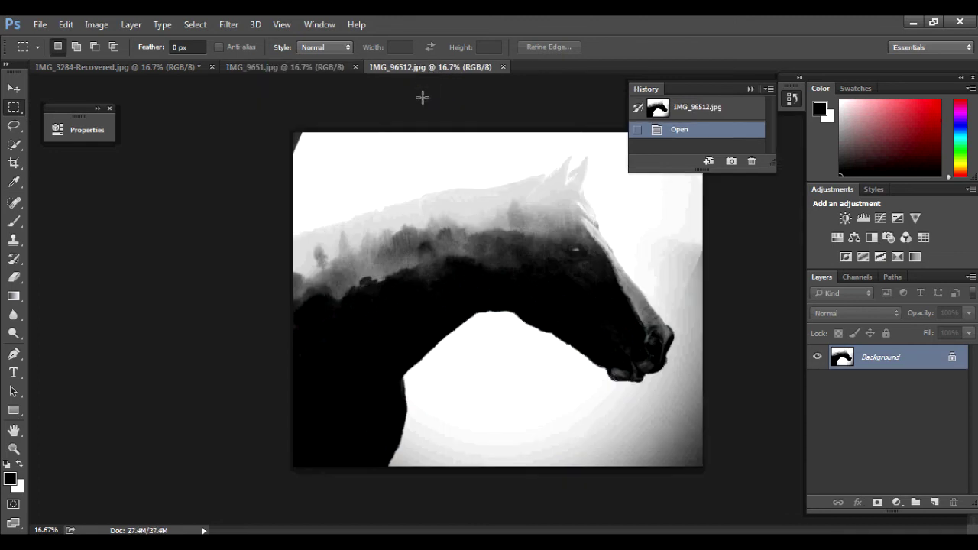
click(286, 68)
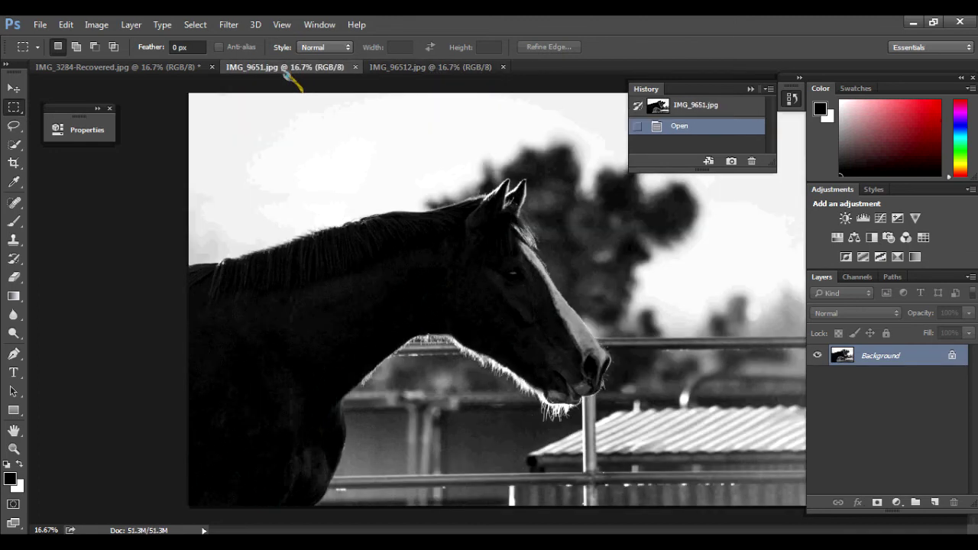
click(185, 74)
click(313, 73)
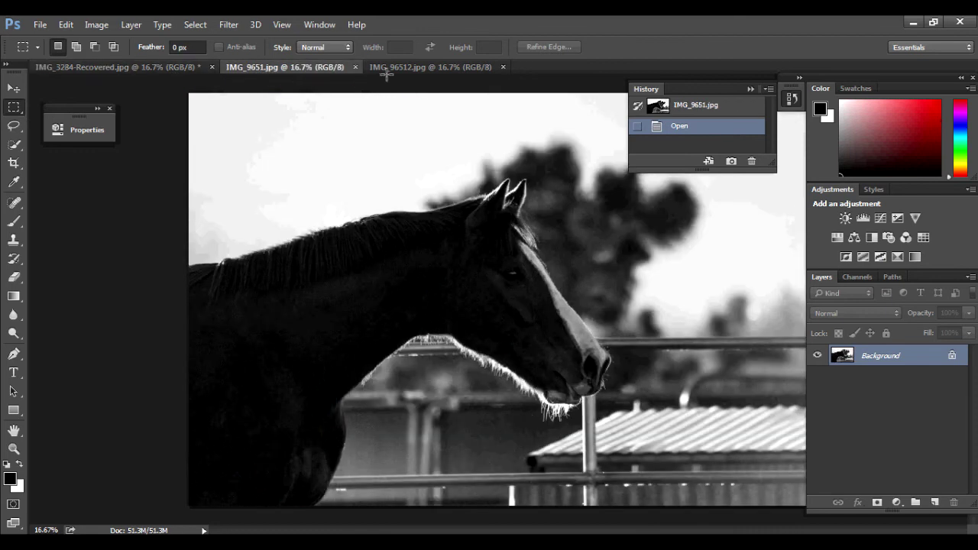
click(389, 68)
click(186, 75)
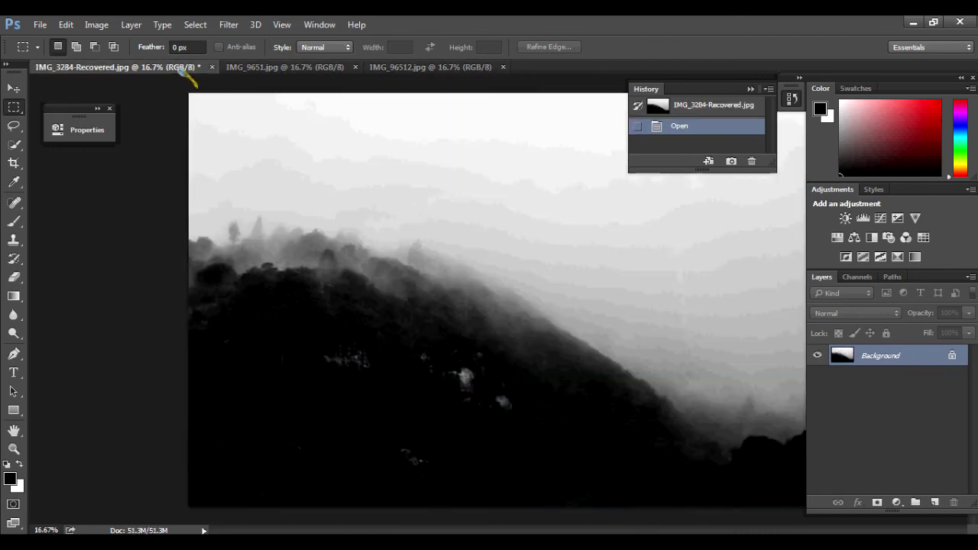
click(397, 68)
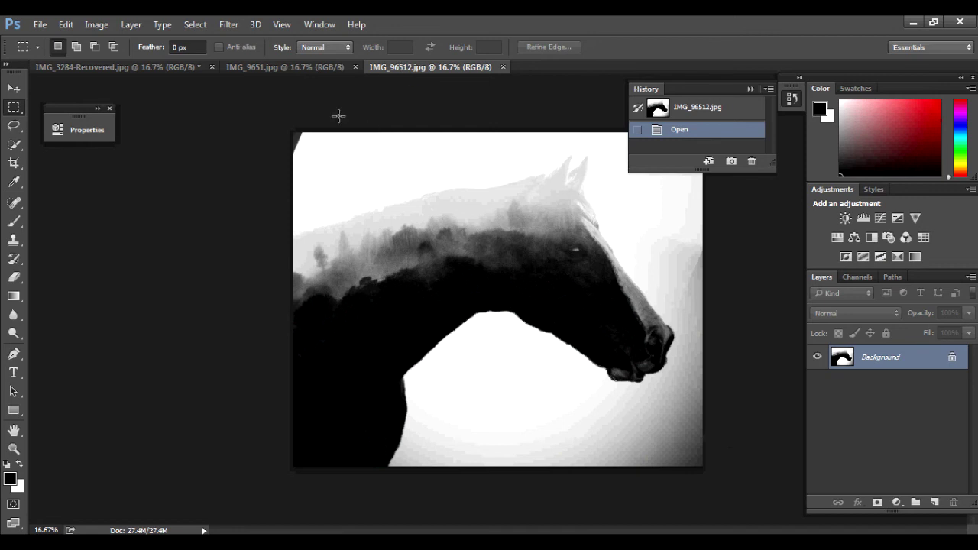
click(314, 69)
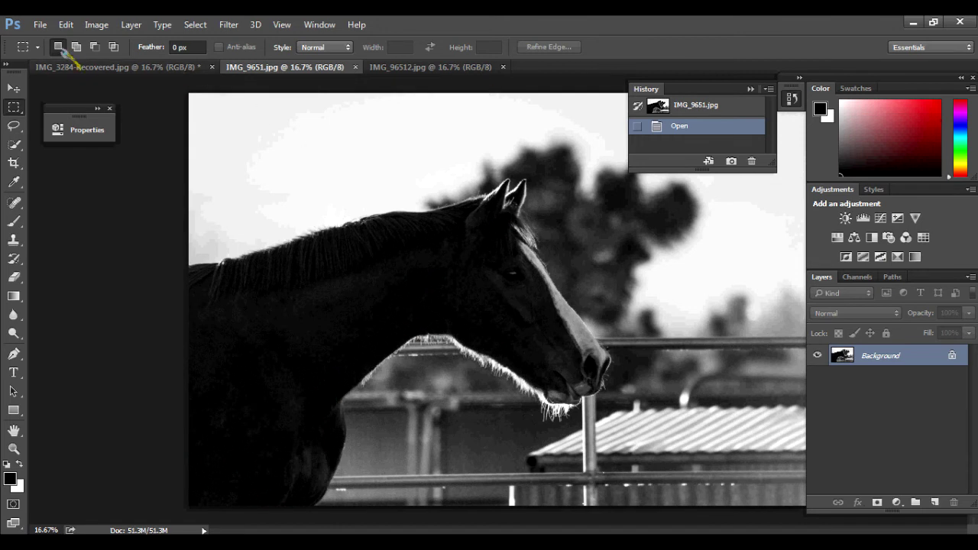
click(122, 69)
click(413, 67)
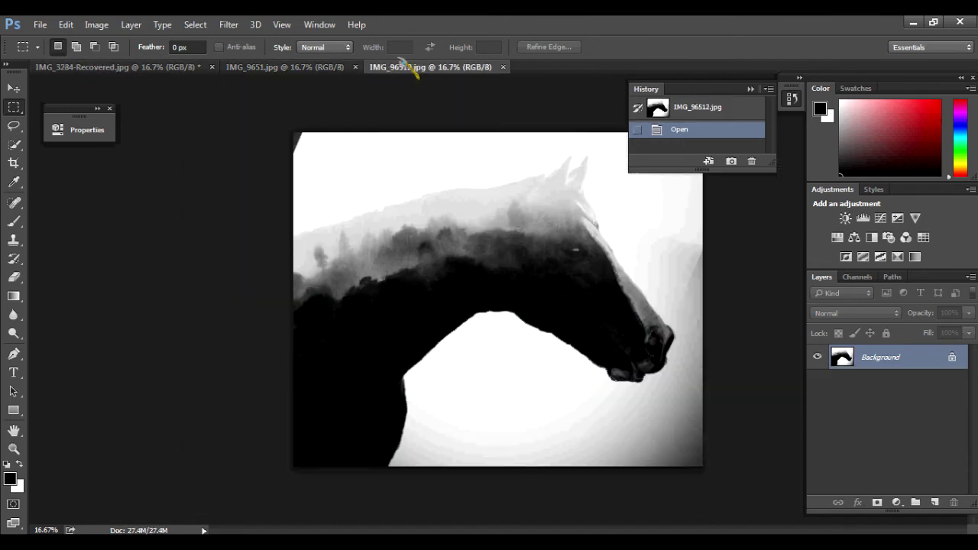
click(296, 68)
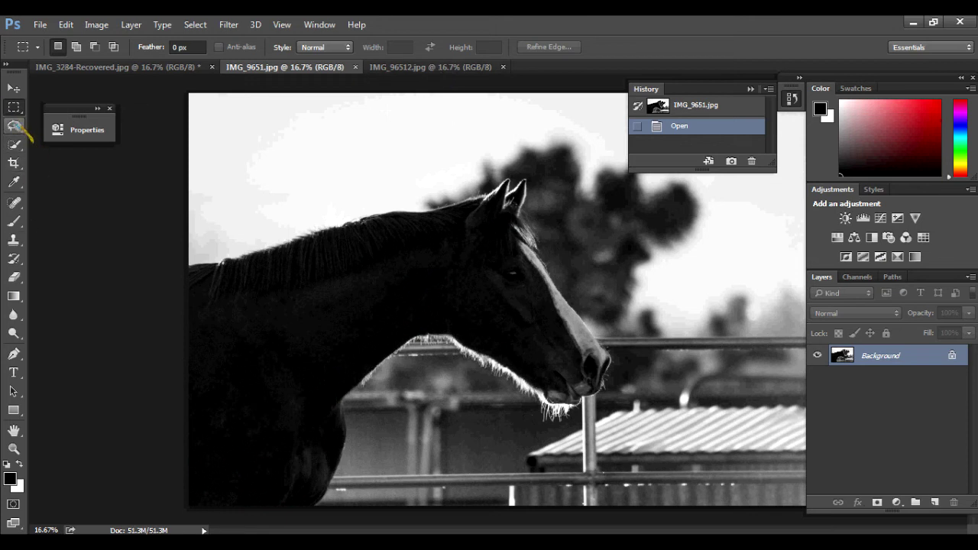
- Trace the horse's head, mane, neck and chest with the Magnetic Lasso, then switch to the plain Lasso
right_click(14, 126)
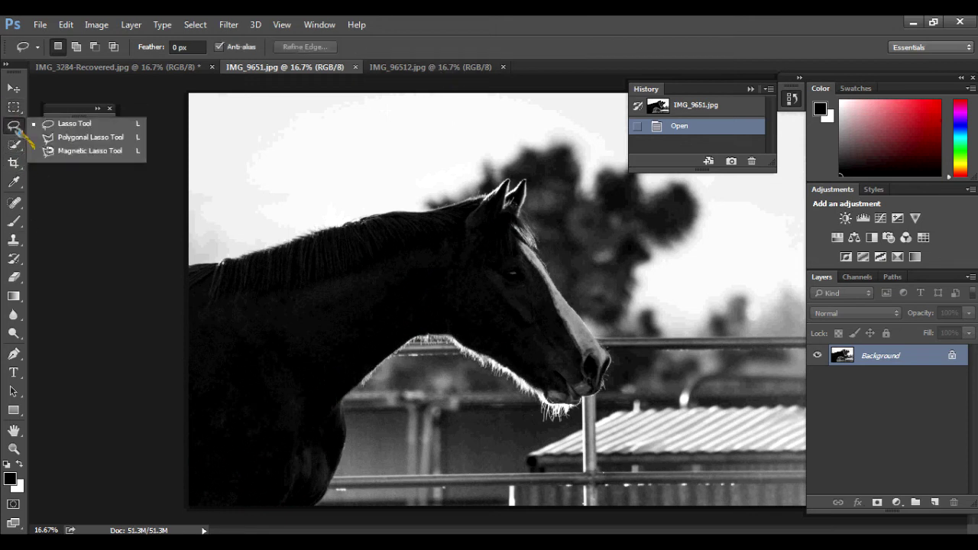
click(61, 152)
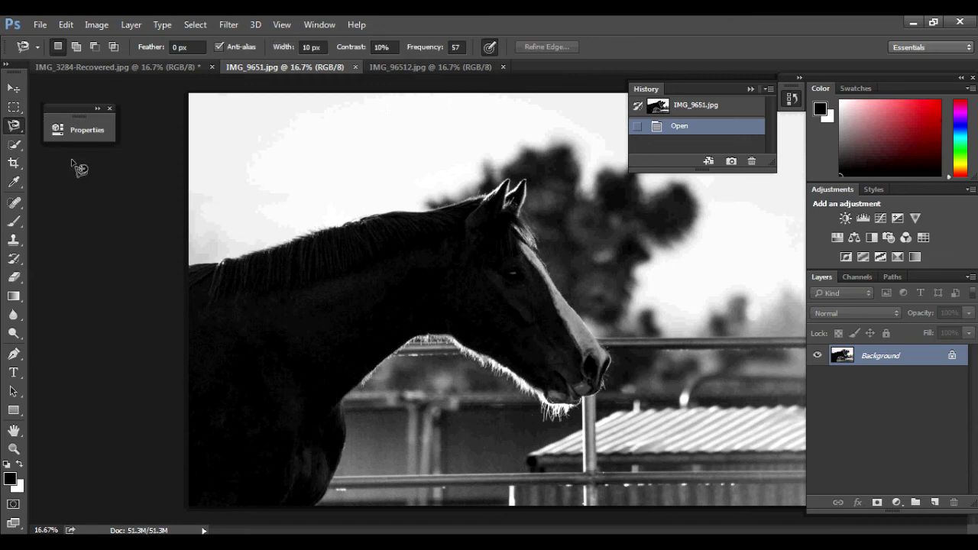
click(190, 267)
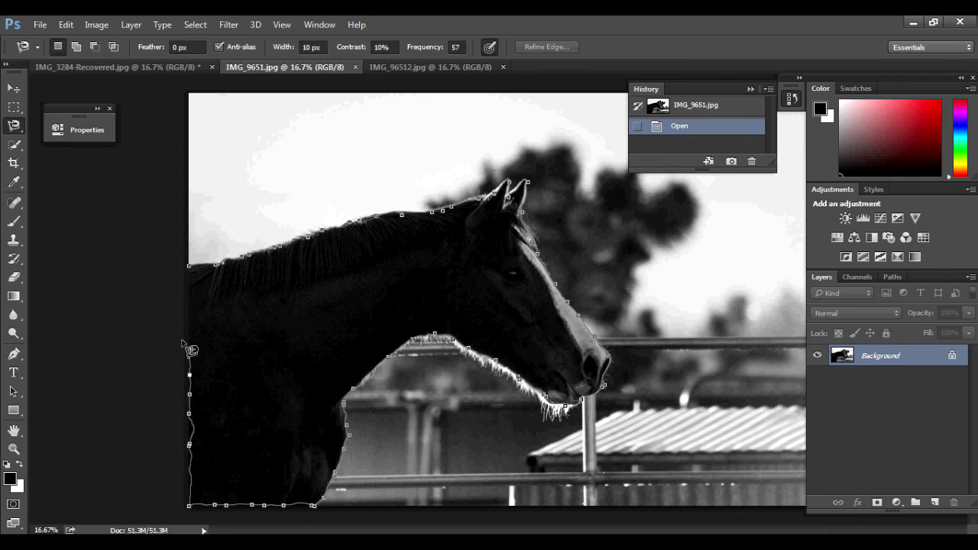
click(191, 266)
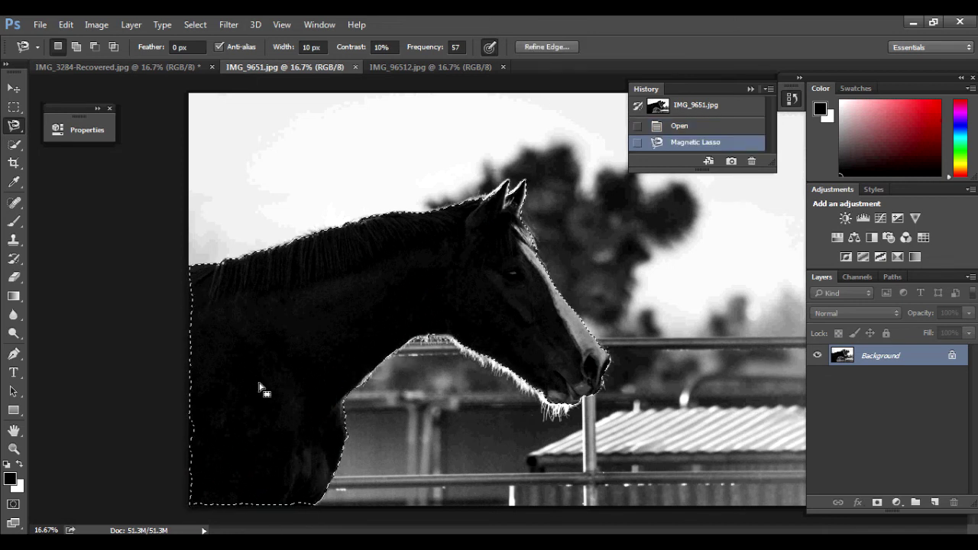
right_click(14, 125)
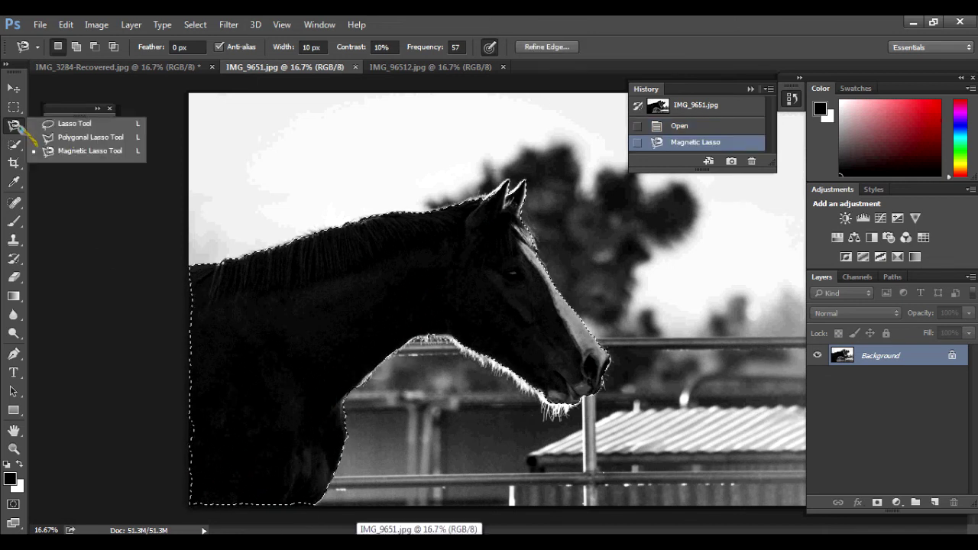
click(70, 124)
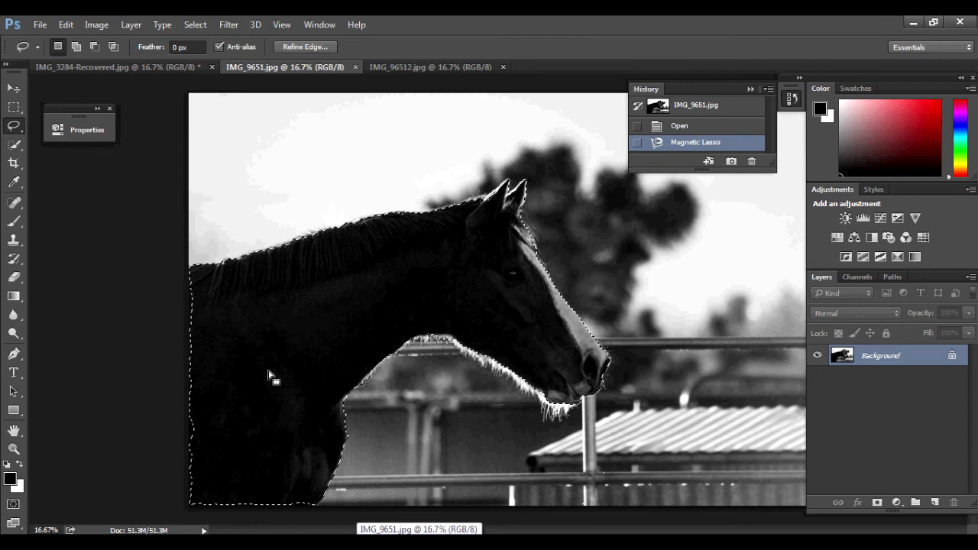
- Shift-drag with the Lasso to add the horse's missed chest area to the selection
key(shift)
mouse_move(196, 295)
mouse_down()
mouse_move(193, 282)
mouse_move(215, 504)
mouse_move(222, 320)
mouse_move(196, 291)
mouse_up()
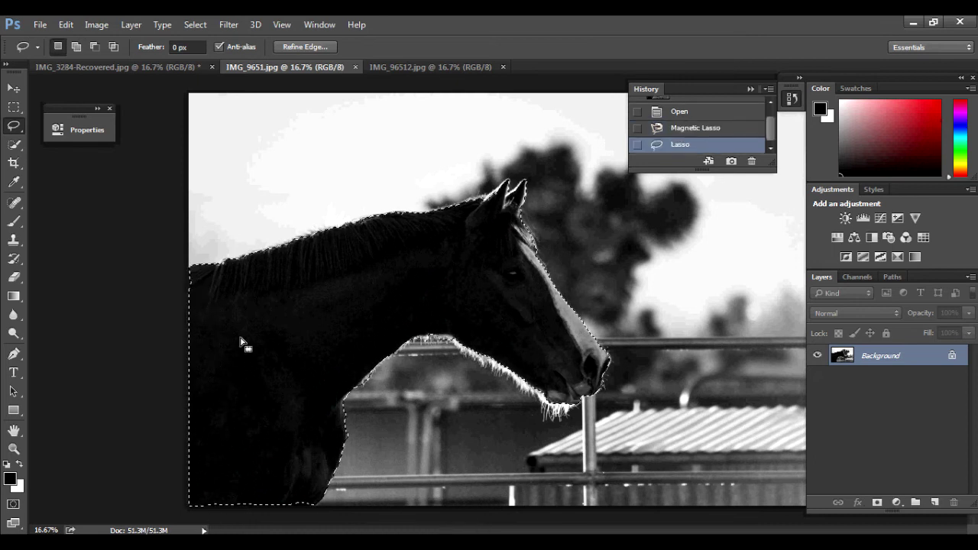
mouse_move(229, 490)
mouse_down()
mouse_move(198, 494)
mouse_move(212, 525)
mouse_move(314, 506)
mouse_move(315, 495)
mouse_move(279, 487)
mouse_move(213, 493)
mouse_up()
- Zoom to 66.7% and tighten the selection edges around the muzzle and ears
key(ctrl+plus)
key(ctrl+plus)
key(ctrl+plus)
key(ctrl+plus)
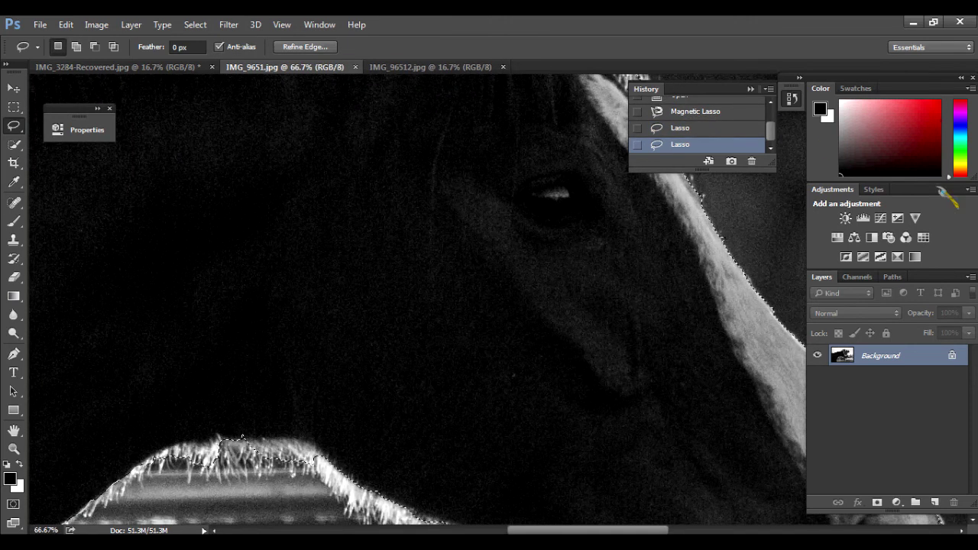
click(961, 77)
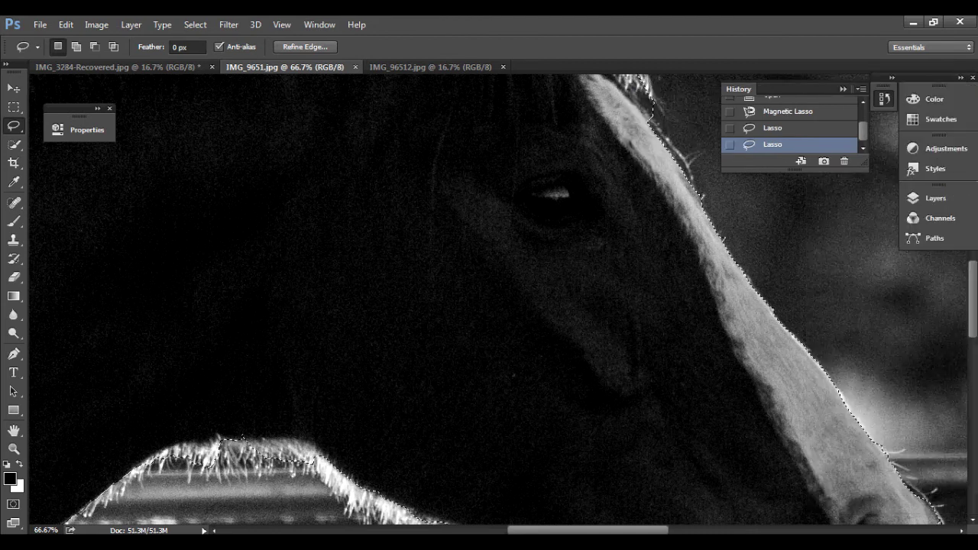
scroll(305, 321, down, 5)
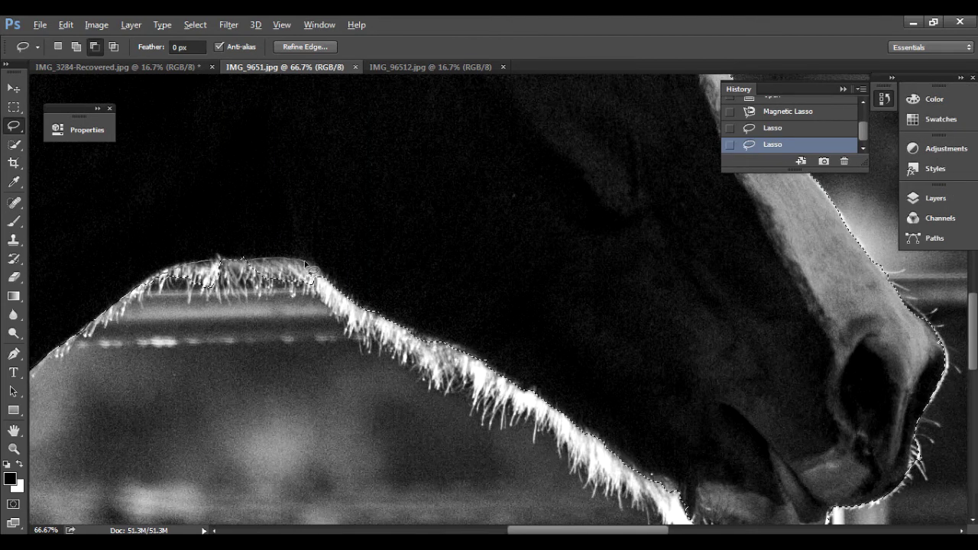
drag(917, 497, 657, 522)
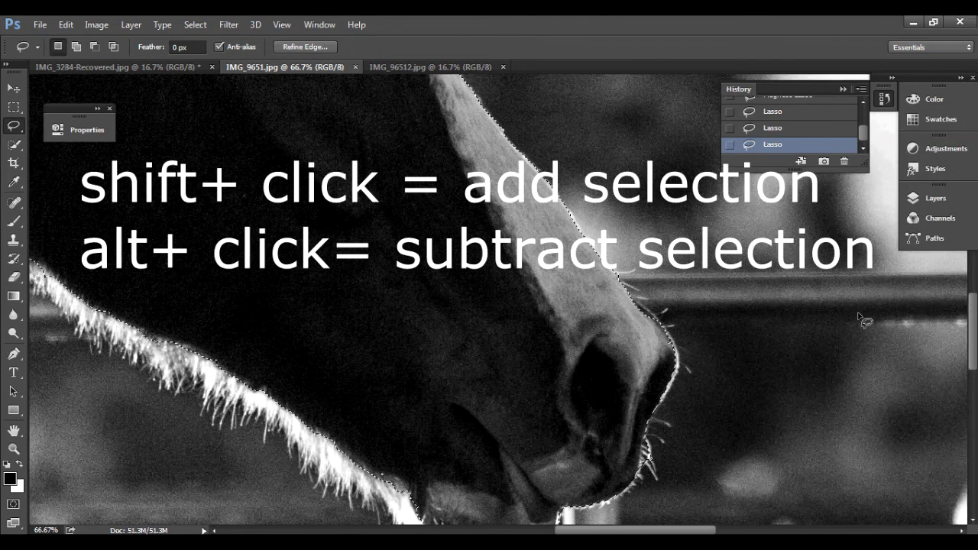
scroll(974, 359, up, 2)
scroll(420, 344, up, 5)
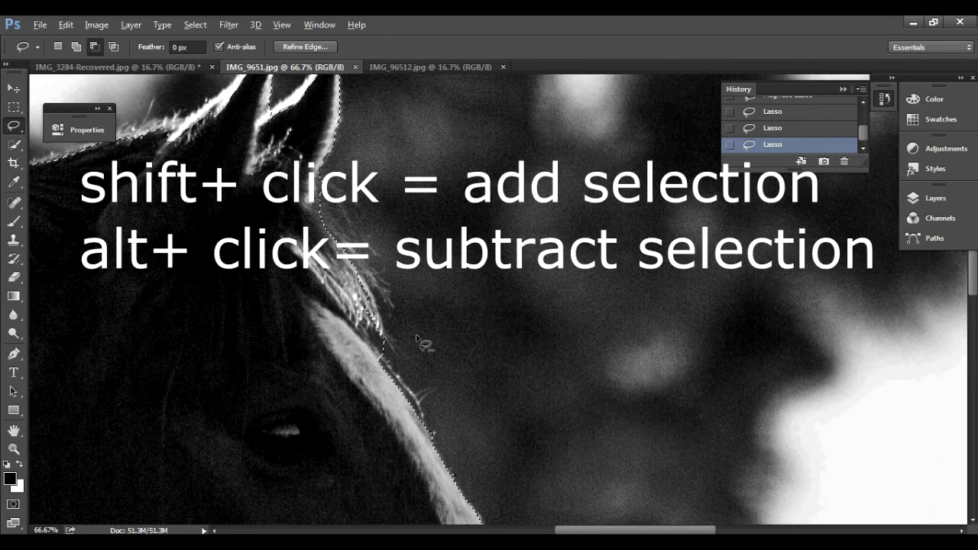
drag(382, 343, 679, 395)
scroll(678, 395, down, 3)
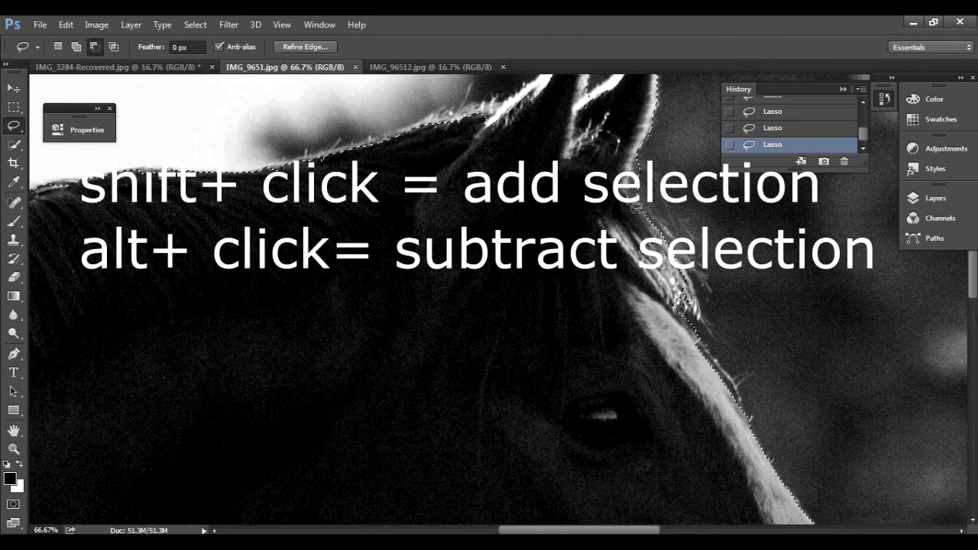
scroll(679, 394, left, 5)
scroll(451, 275, up, 2)
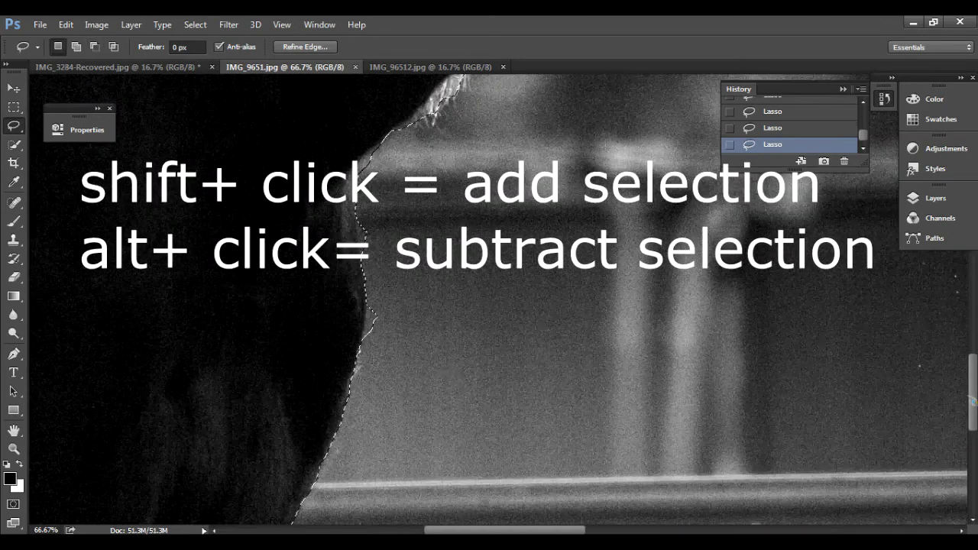
scroll(348, 186, down, 4)
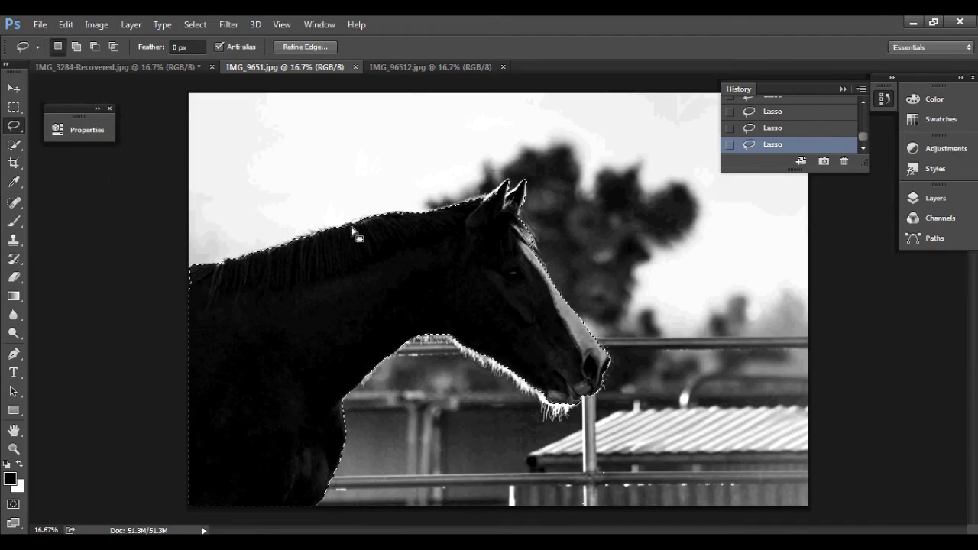
- Apply Refine Edge with a 13.0 px Feather to the horse selection
right_click(359, 322)
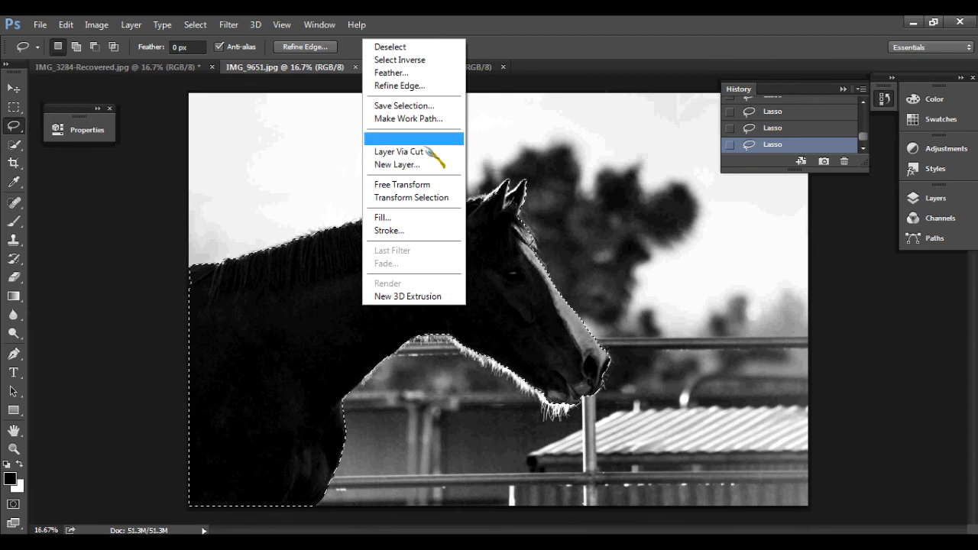
click(433, 87)
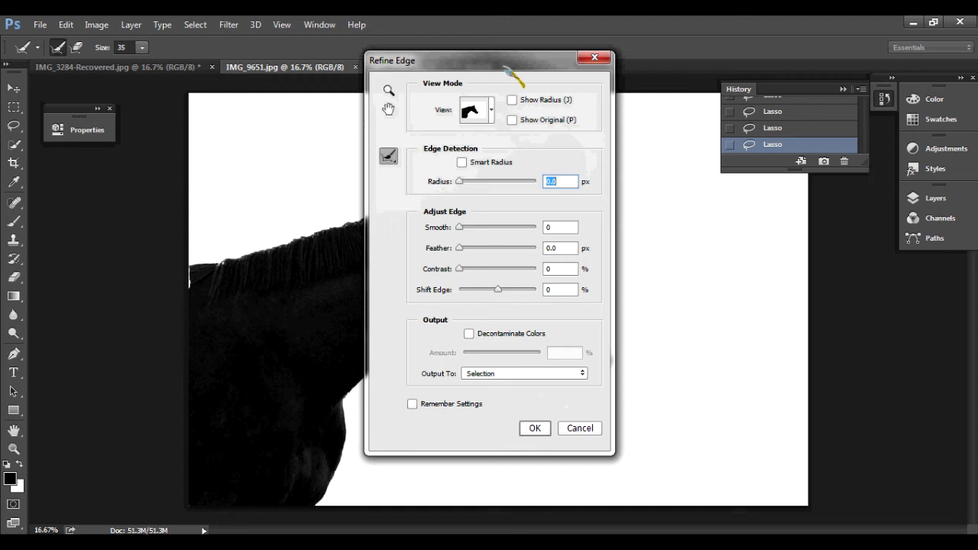
drag(507, 66, 851, 126)
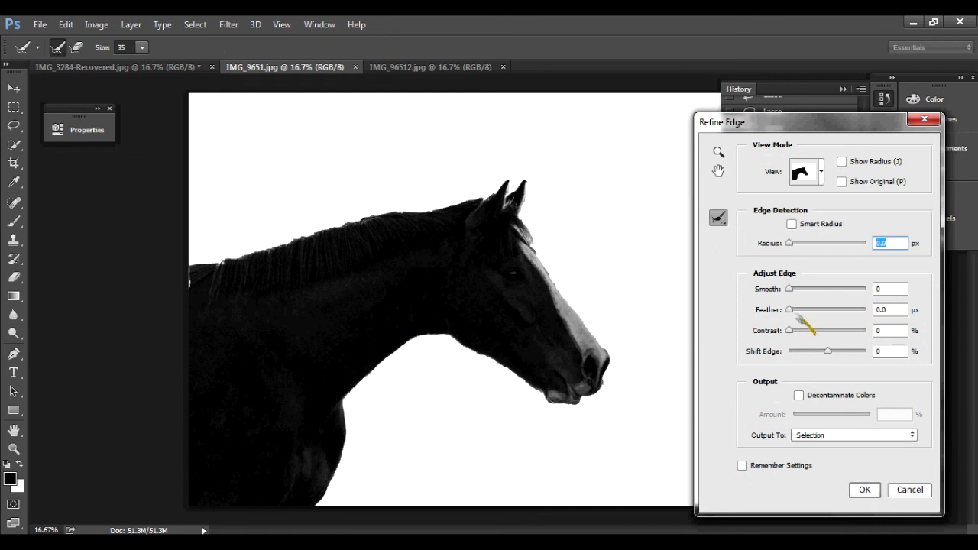
drag(797, 311, 827, 314)
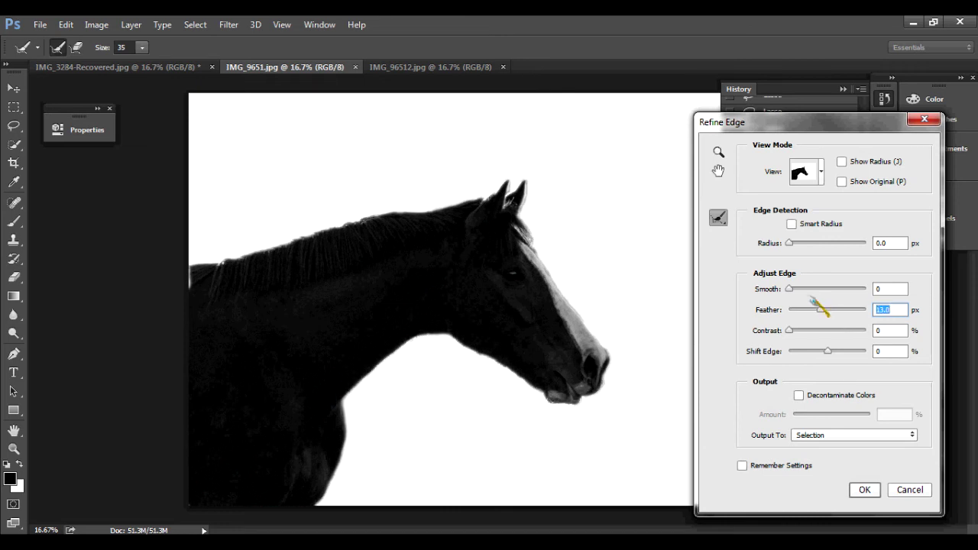
click(866, 492)
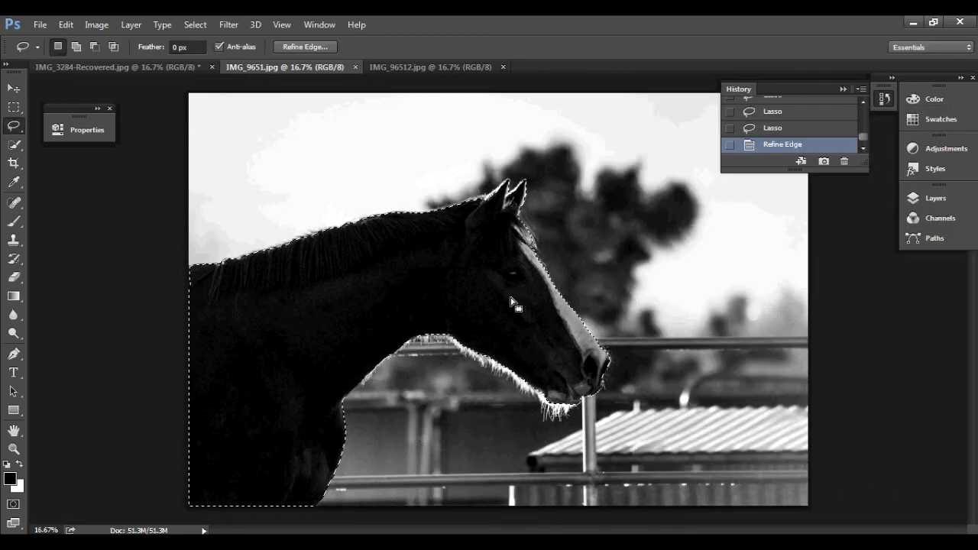
- Invert the selection and fill everything around the horse with White
right_click(471, 271)
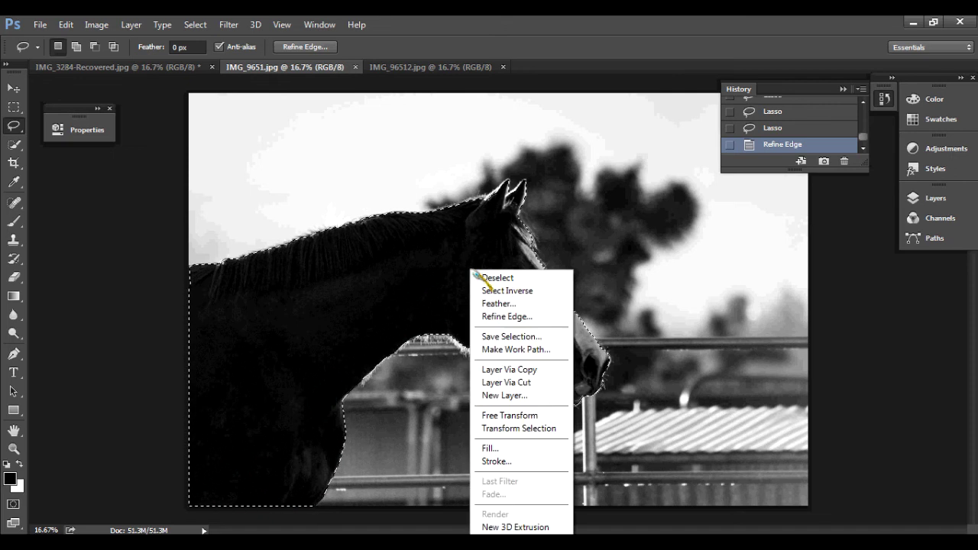
click(520, 292)
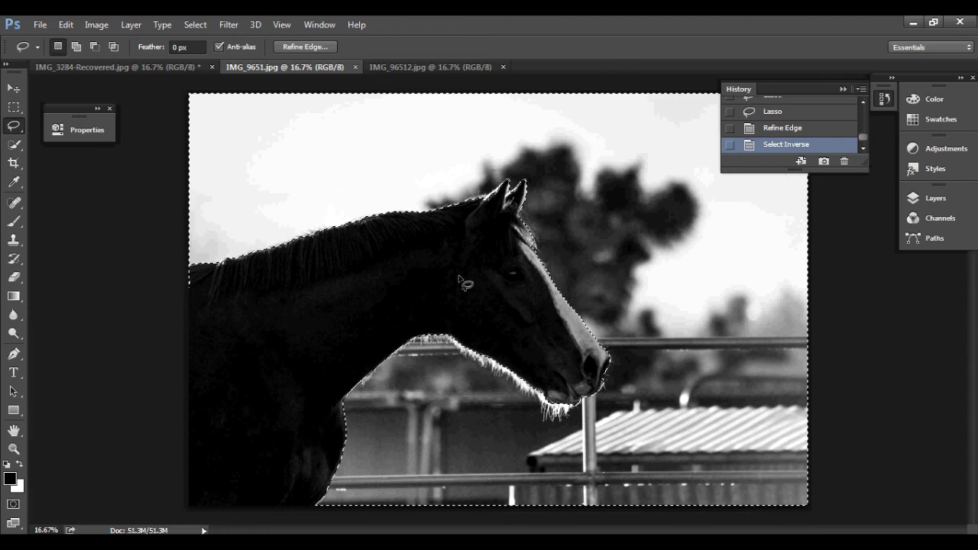
right_click(604, 249)
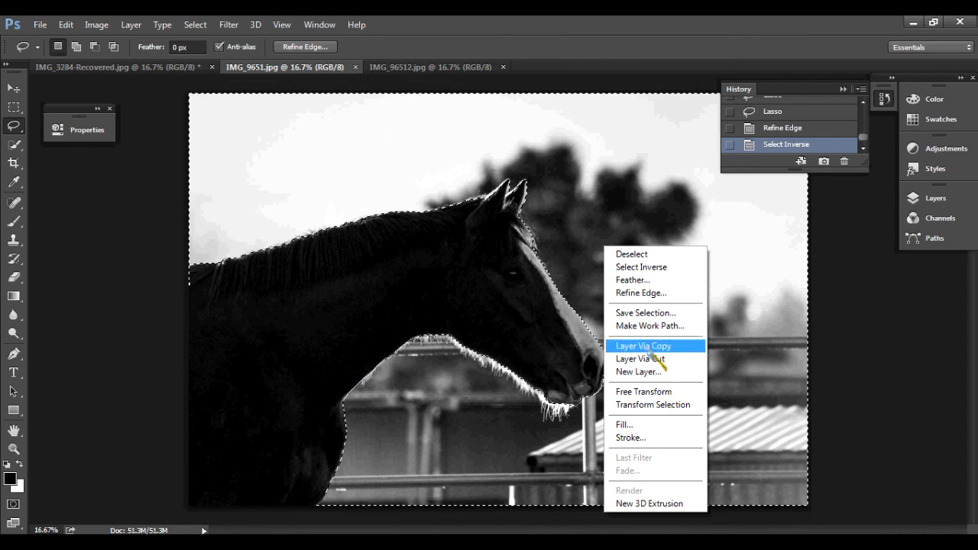
click(648, 428)
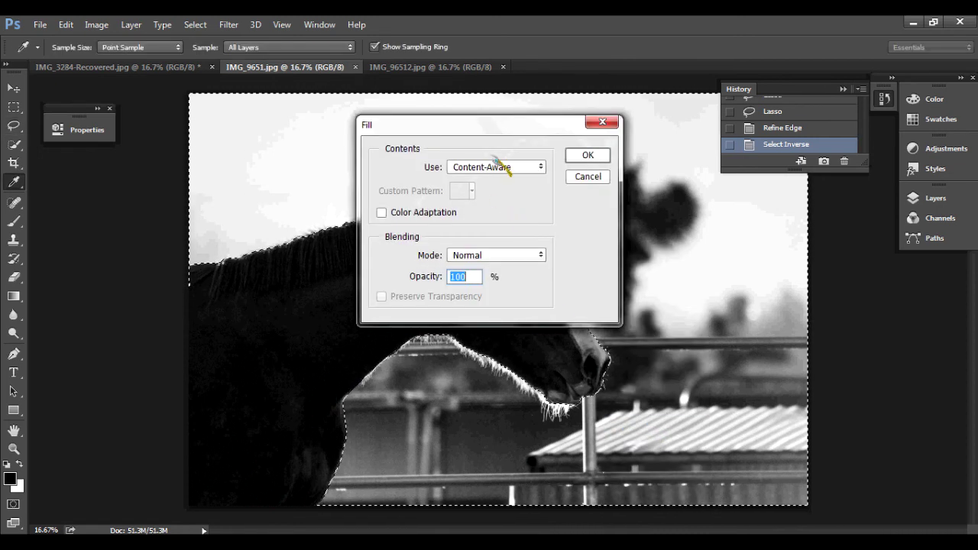
drag(510, 128, 778, 215)
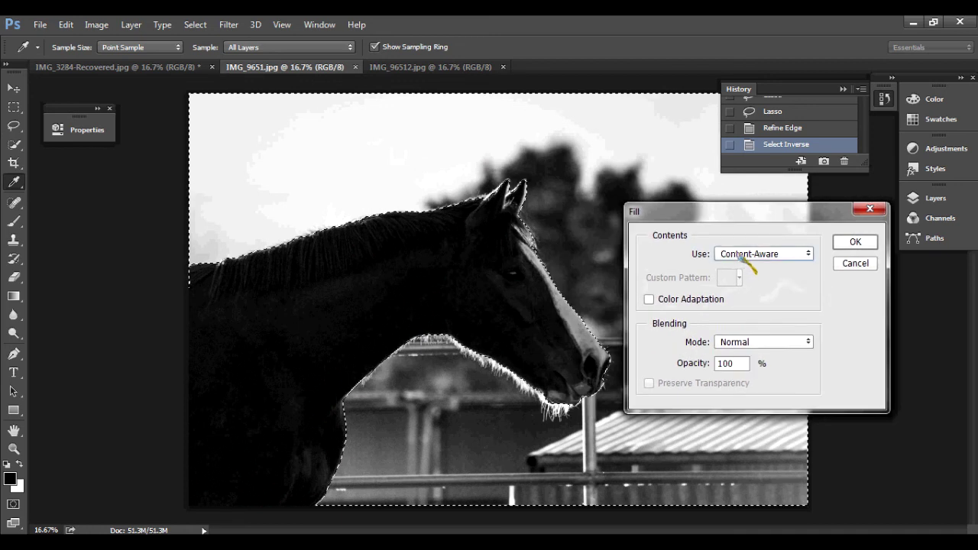
click(748, 258)
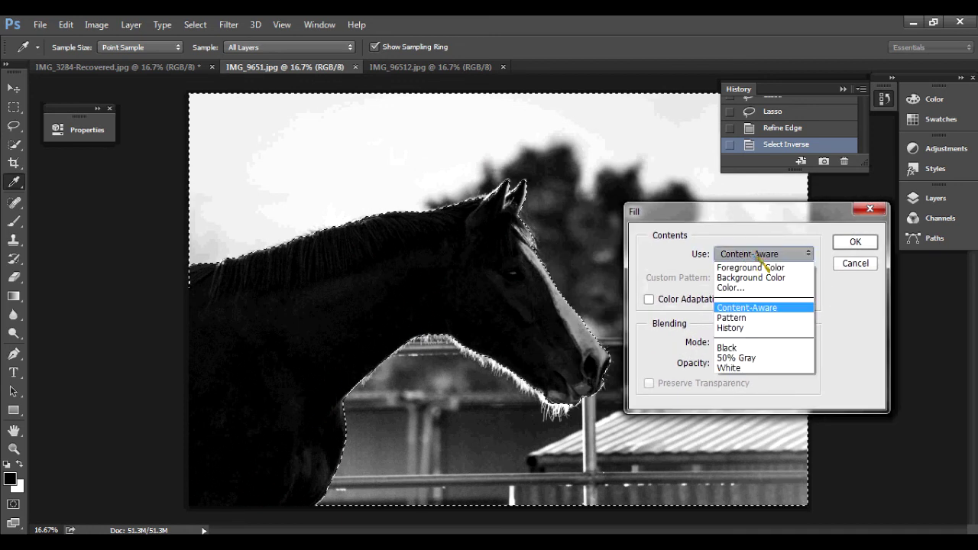
click(747, 368)
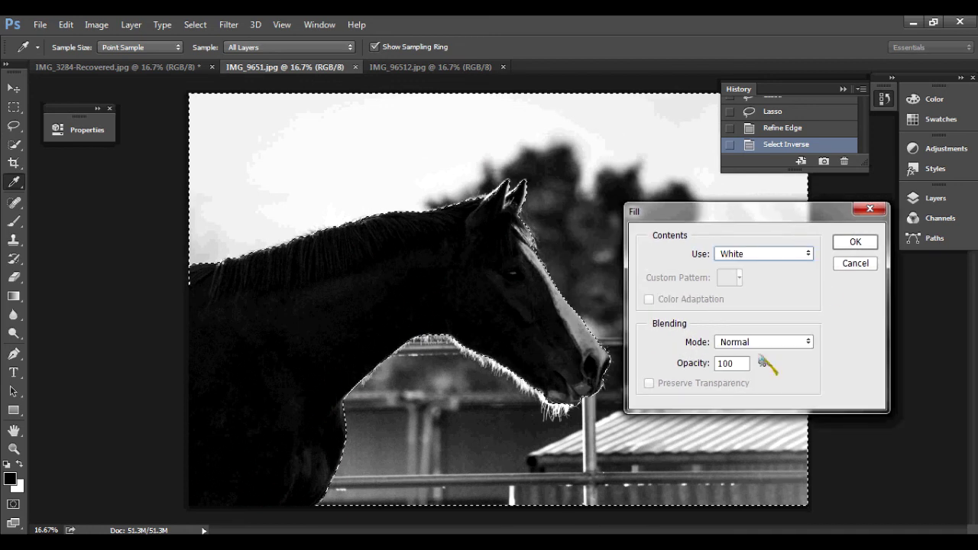
click(859, 246)
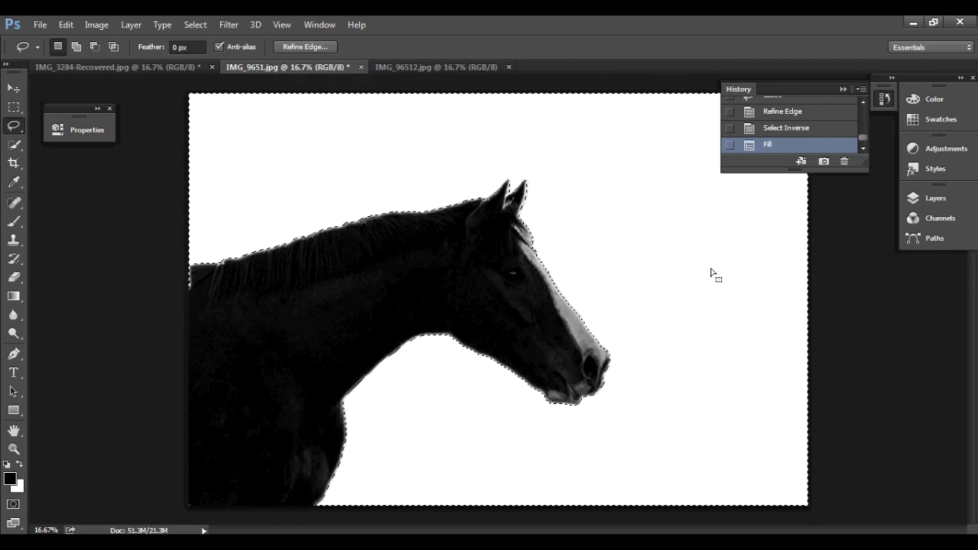
- Deselect, show the Layers panel, and switch to the IMG_3284-Recovered forest image
key(ctrl+d)
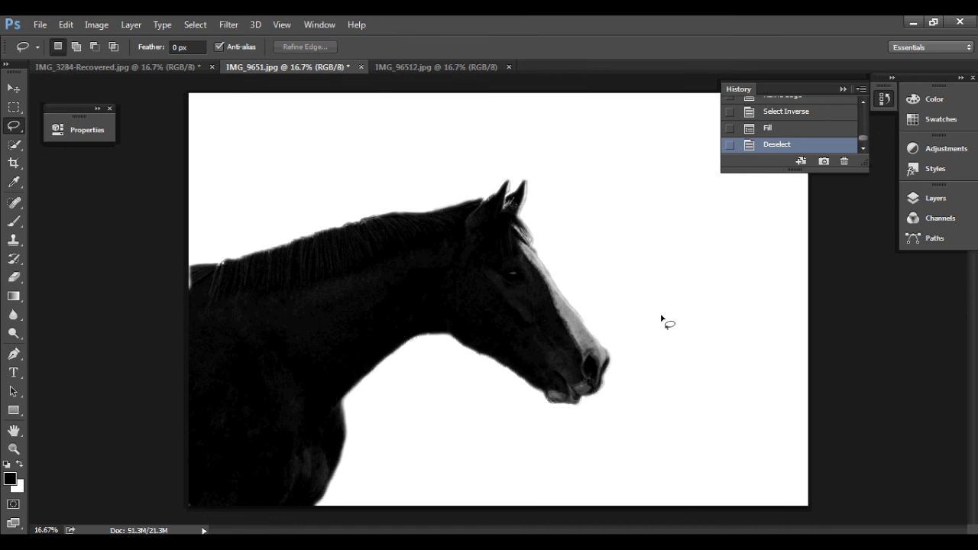
click(933, 198)
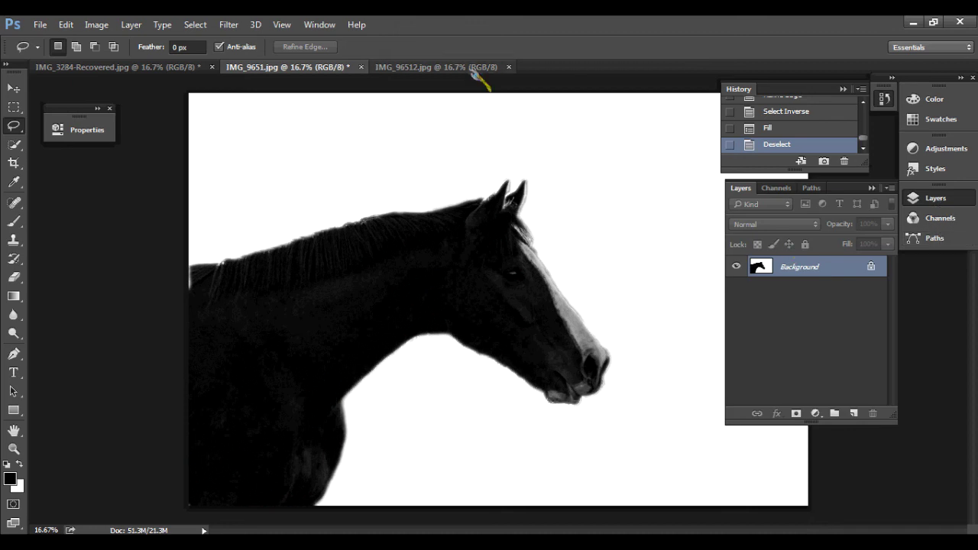
click(131, 71)
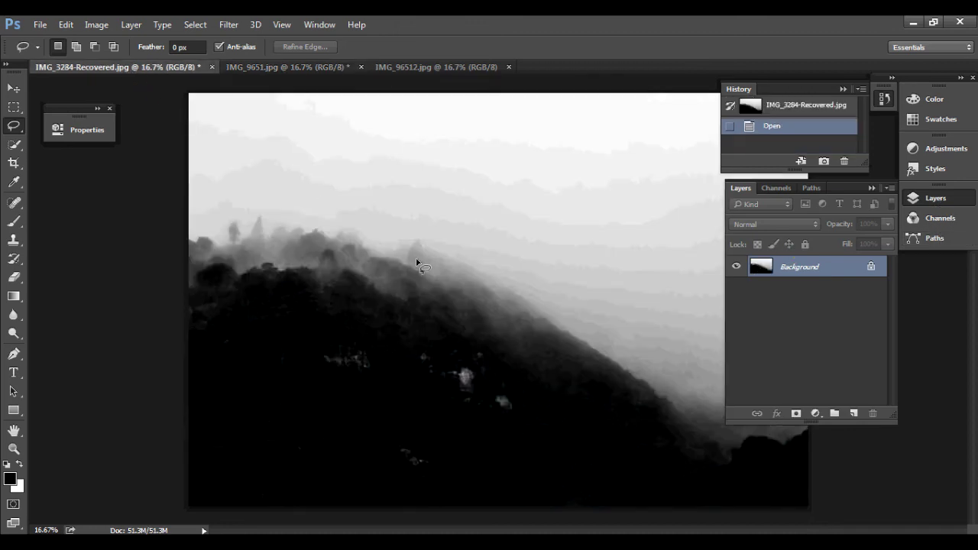
- Move the misty forest image into IMG_9651 as Layer 1 and position it over the horse
click(394, 67)
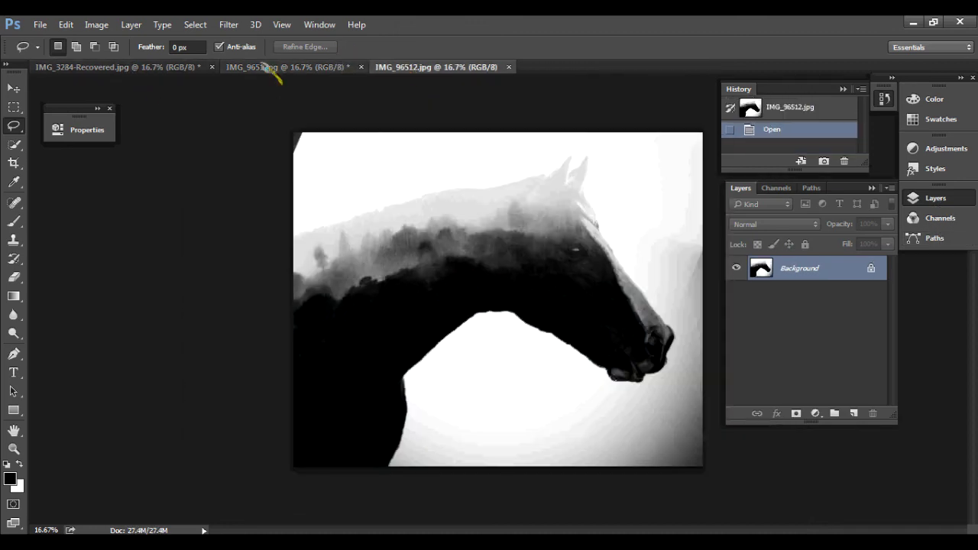
click(251, 67)
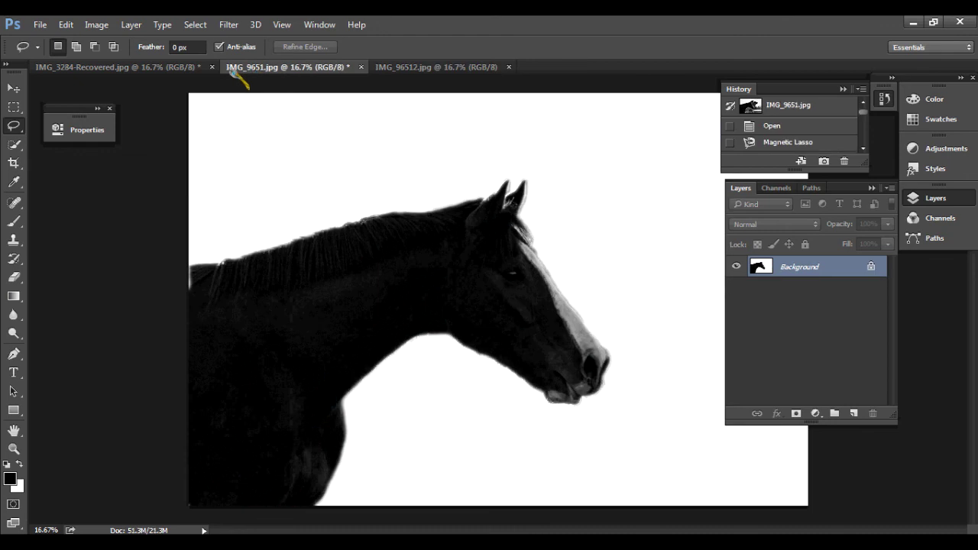
click(147, 67)
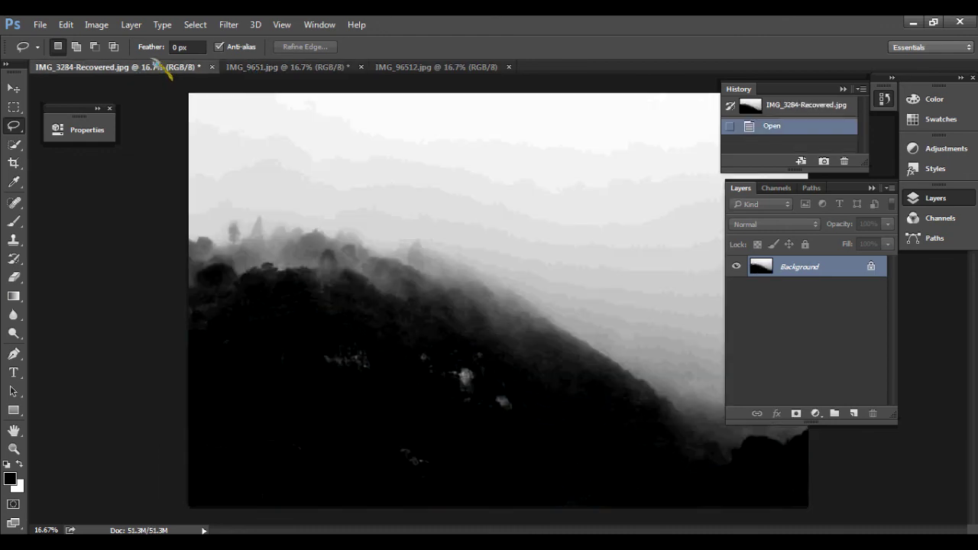
click(13, 88)
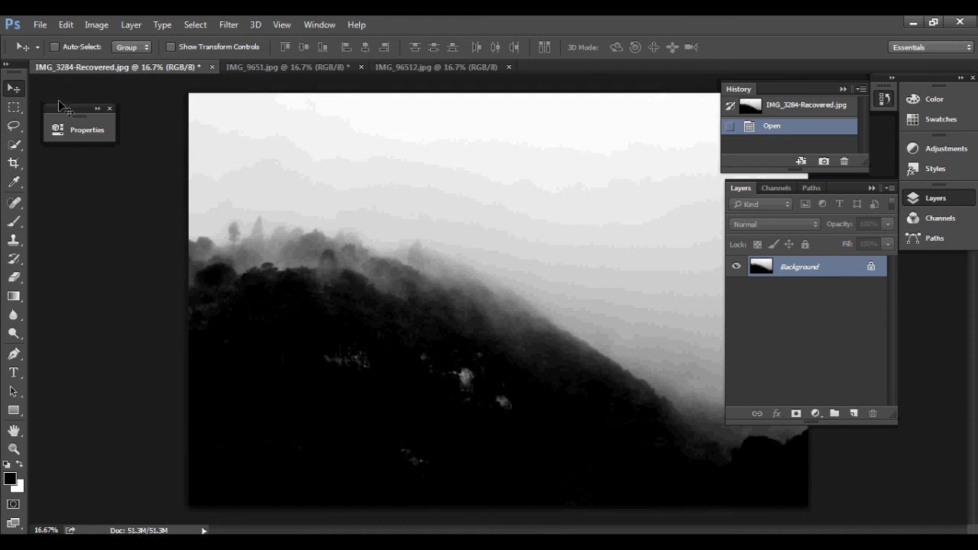
drag(389, 322, 324, 71)
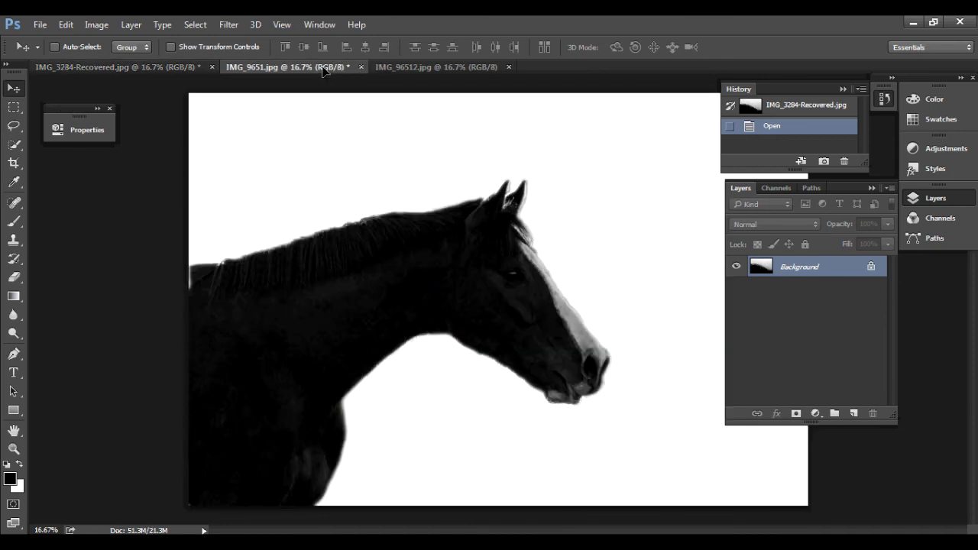
drag(326, 114, 324, 257)
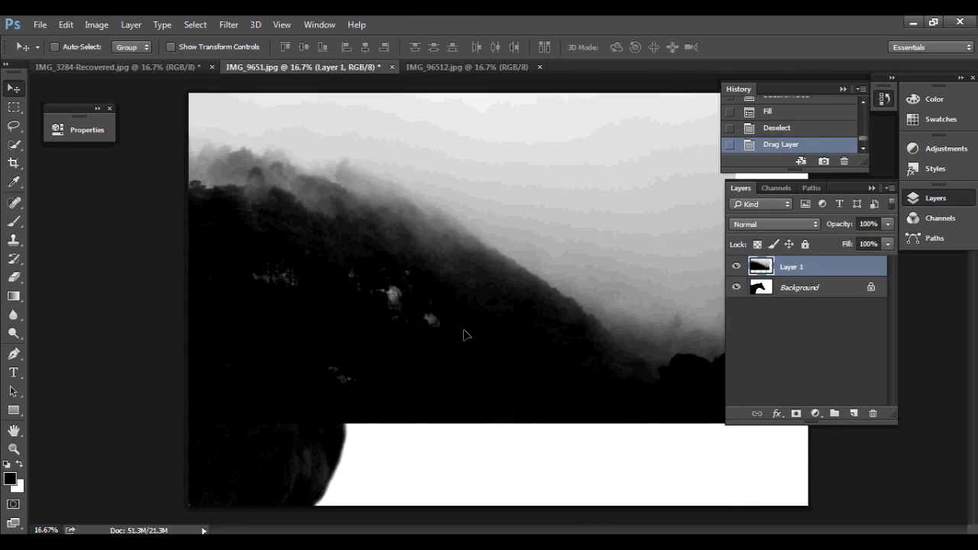
drag(465, 333, 480, 227)
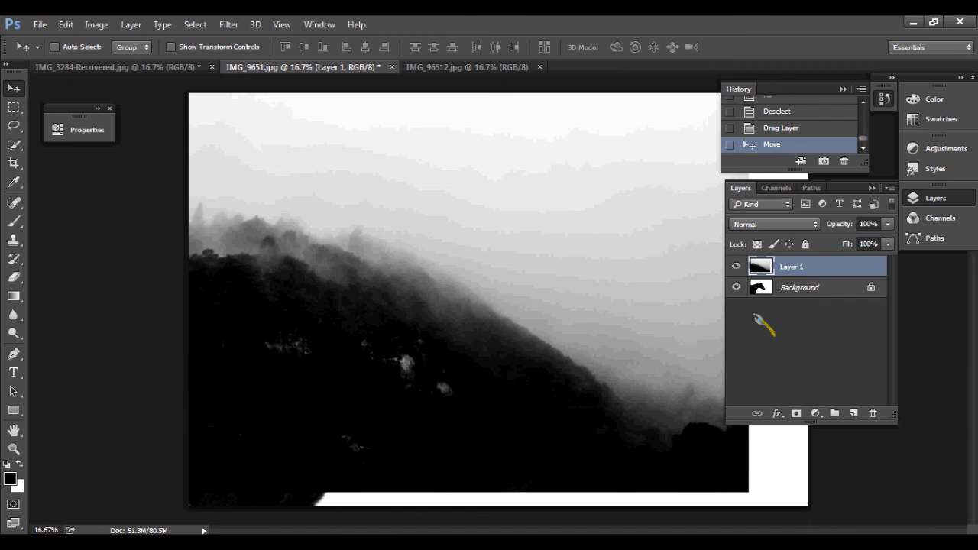
- After checking the example, set Layer 1 to Screen blending and shift it right and down
click(446, 67)
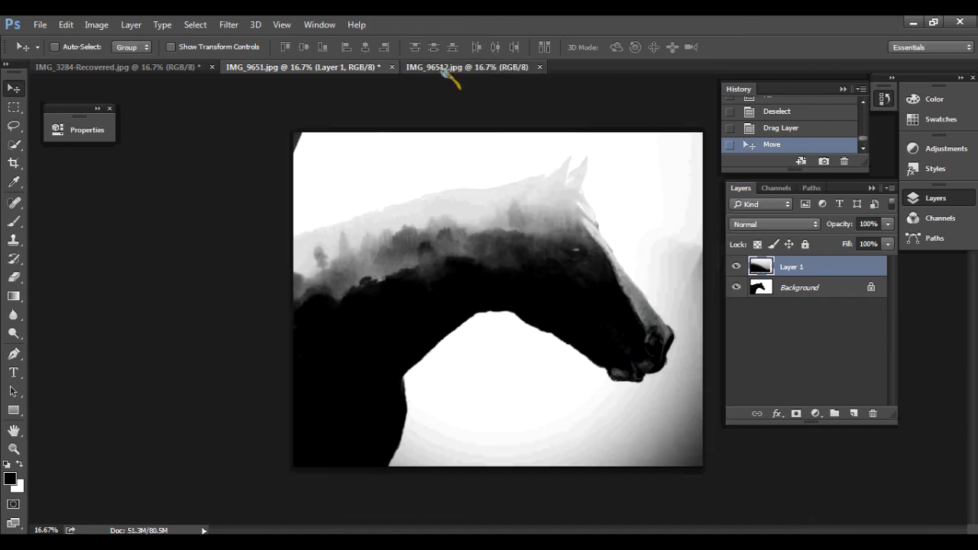
click(336, 67)
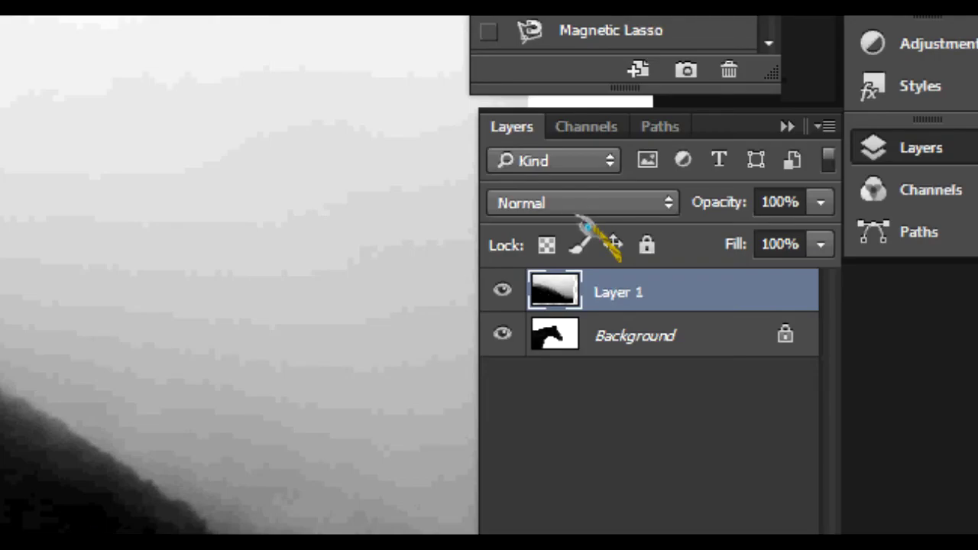
click(582, 200)
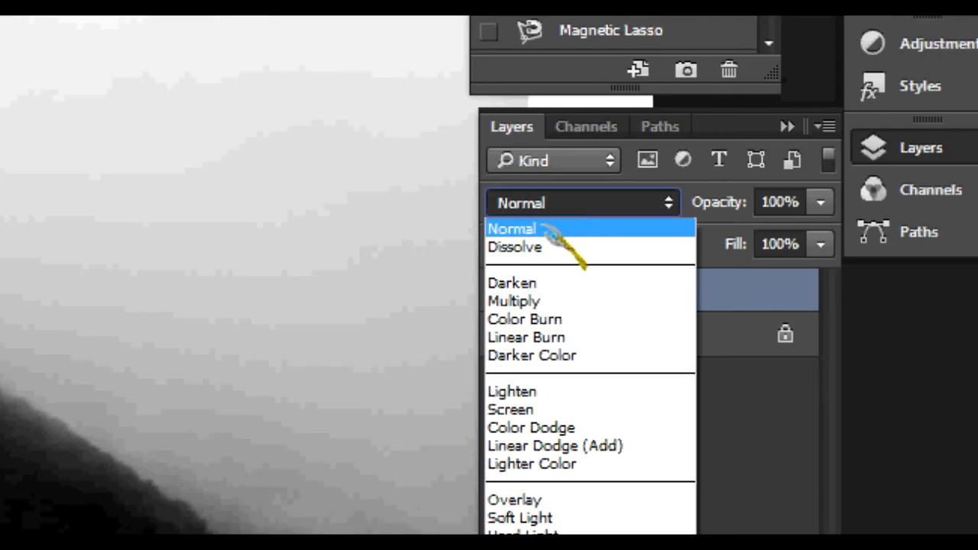
click(545, 410)
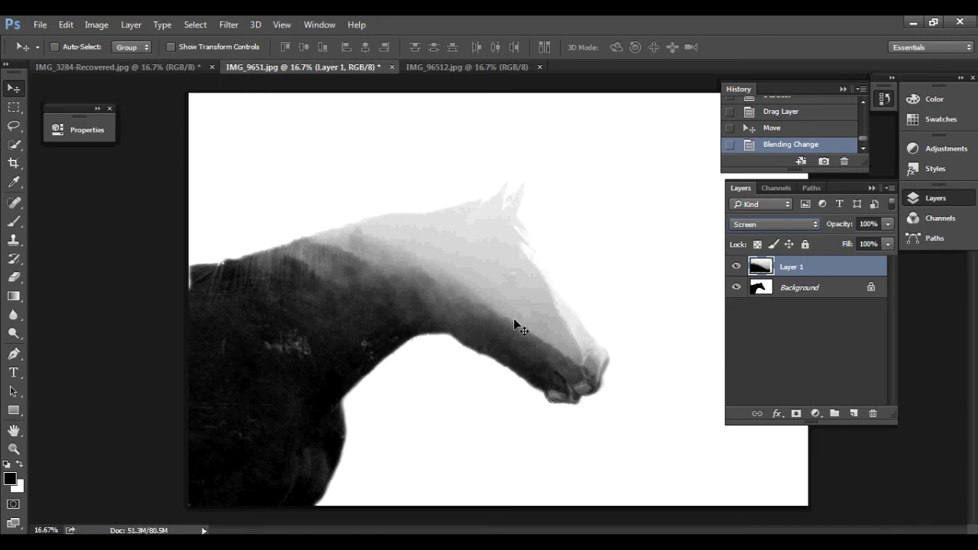
drag(497, 323, 560, 342)
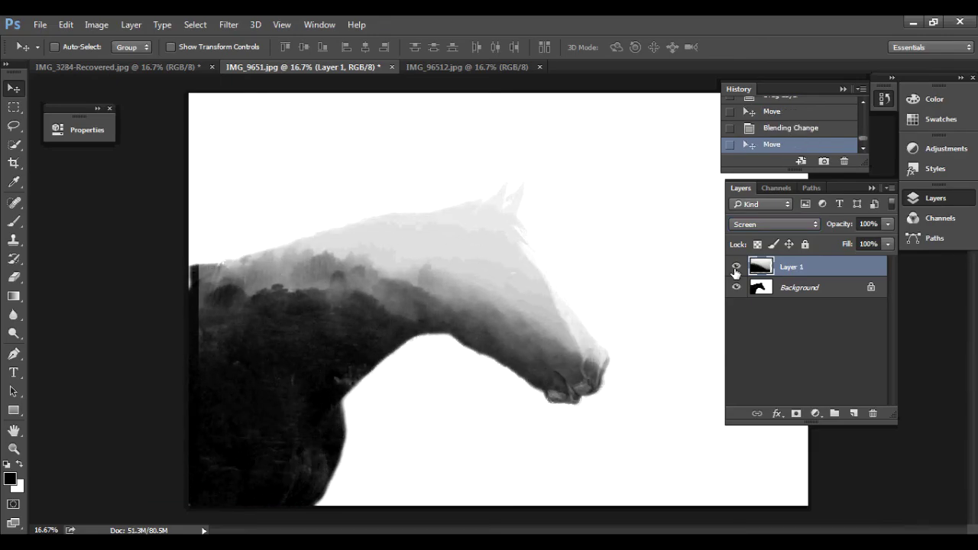
- Try Lighten, Multiply and Overlay blending on the forest layer, repositioning it each time
click(767, 224)
click(755, 314)
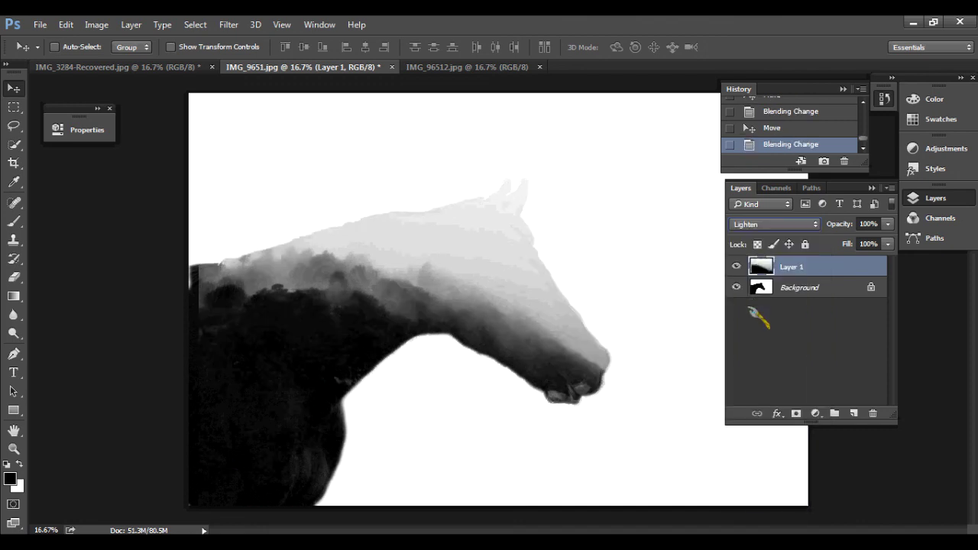
drag(532, 321, 585, 283)
click(777, 225)
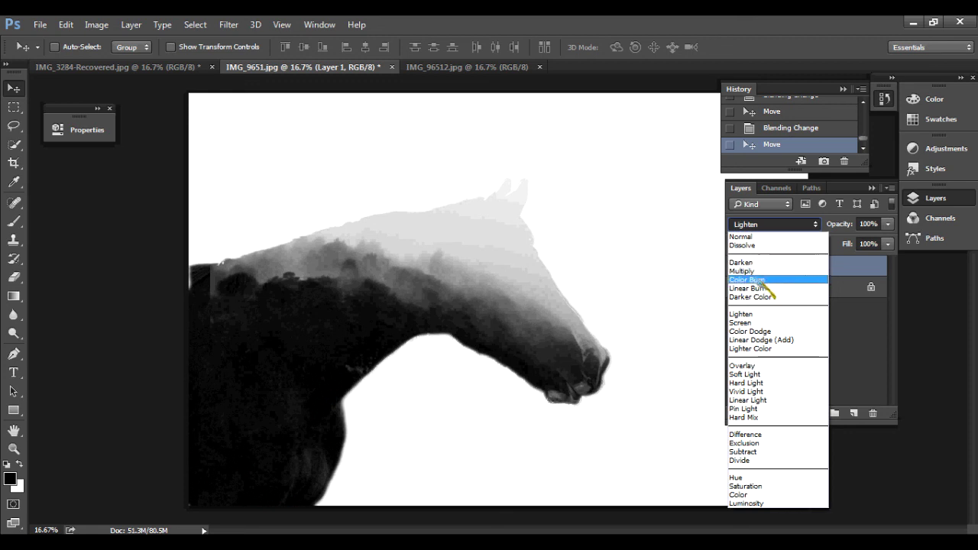
click(753, 267)
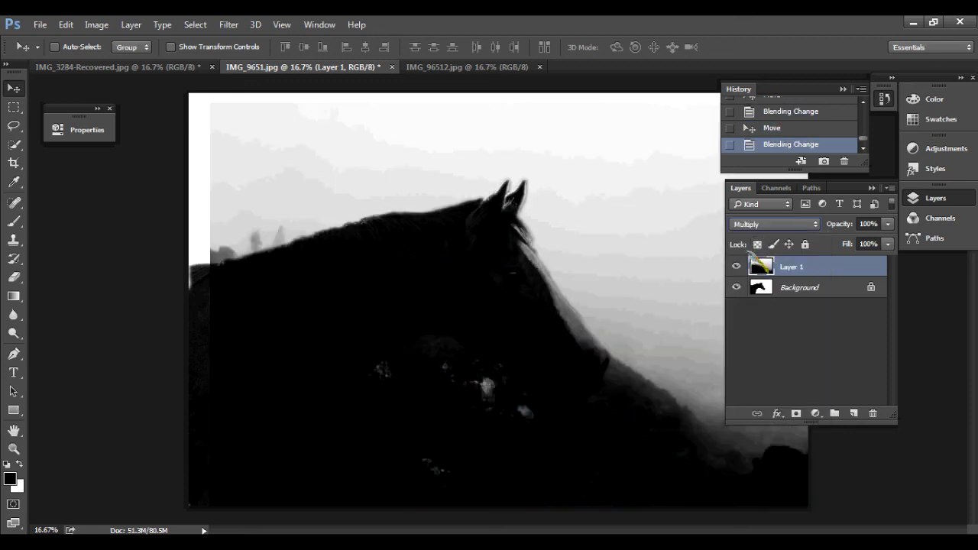
drag(655, 316, 618, 306)
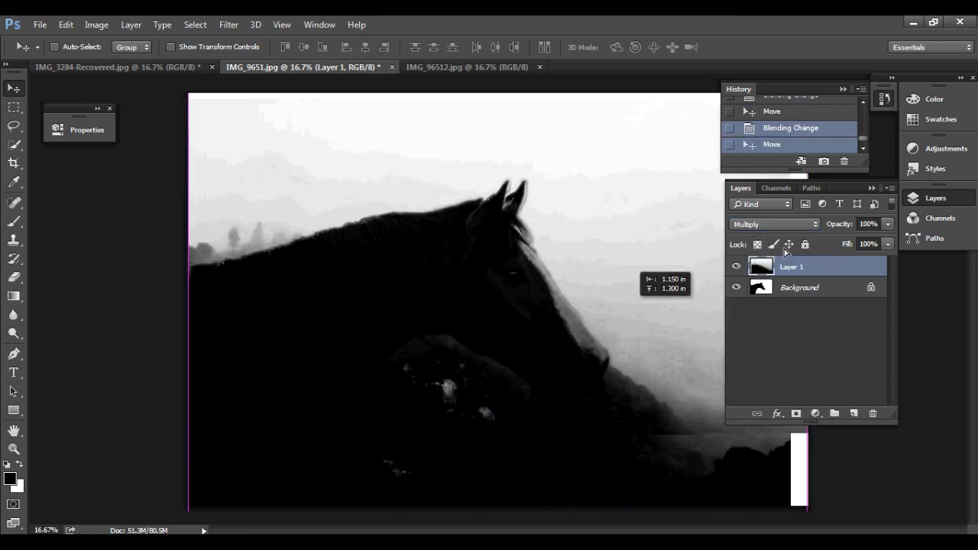
click(779, 225)
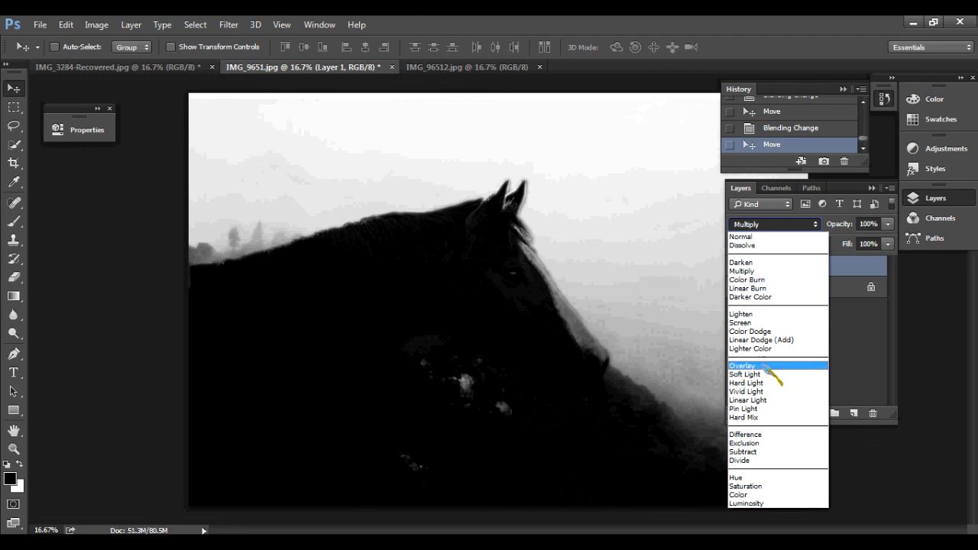
click(766, 366)
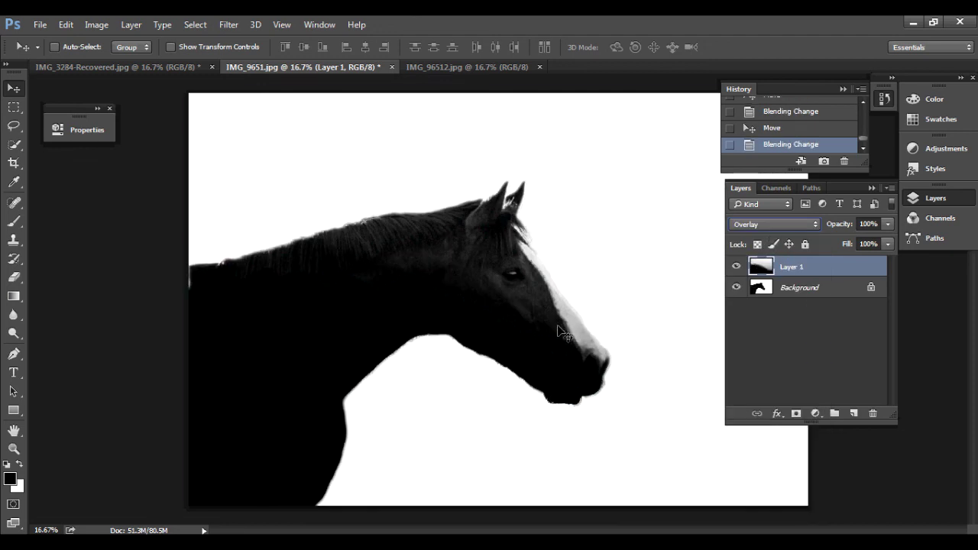
drag(563, 333, 589, 293)
- Settle on Screen blending for Layer 1, nudge it into place, and view IMG_96512.jpg
click(772, 224)
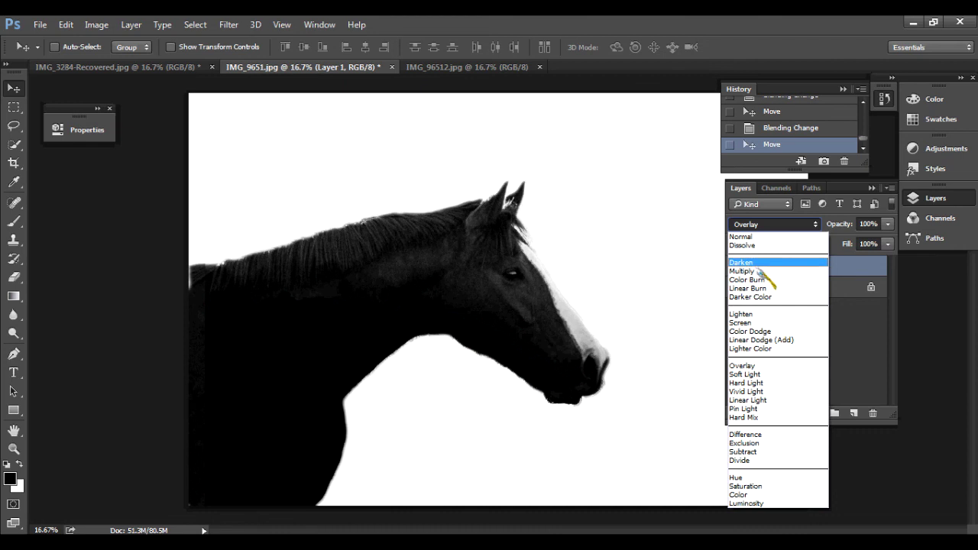
click(756, 271)
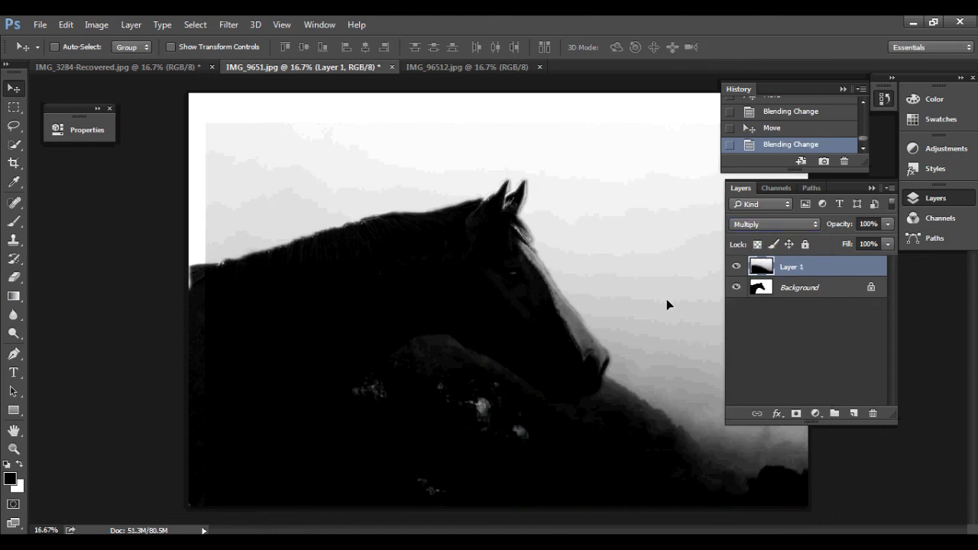
drag(666, 299, 642, 276)
click(795, 224)
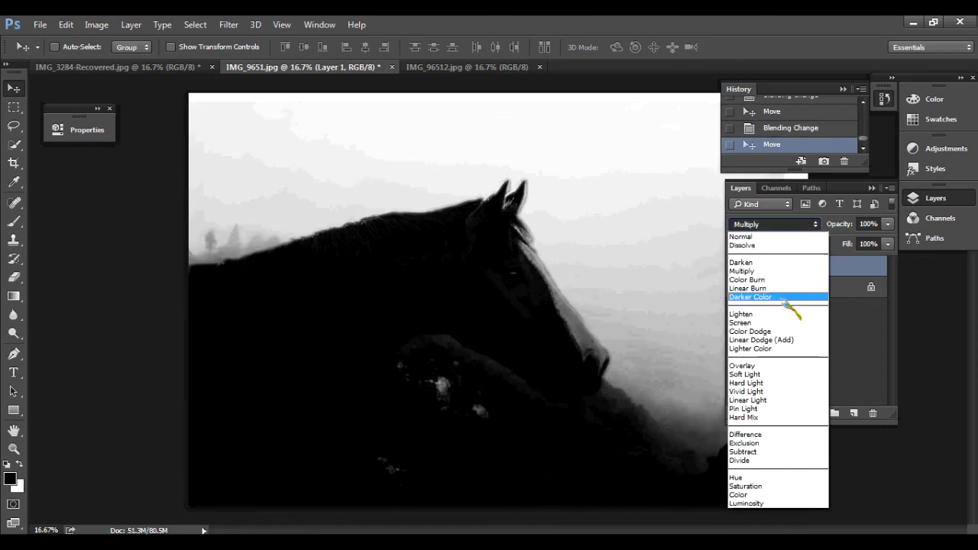
click(767, 323)
drag(637, 331, 603, 317)
click(455, 67)
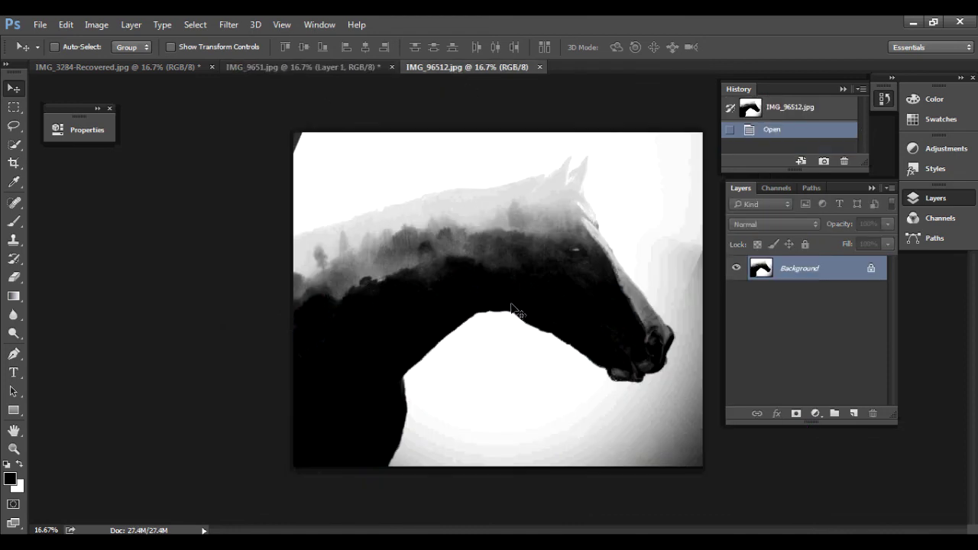
- Rotate the forest layer about -9° with Free Transform and move it up and right
click(337, 68)
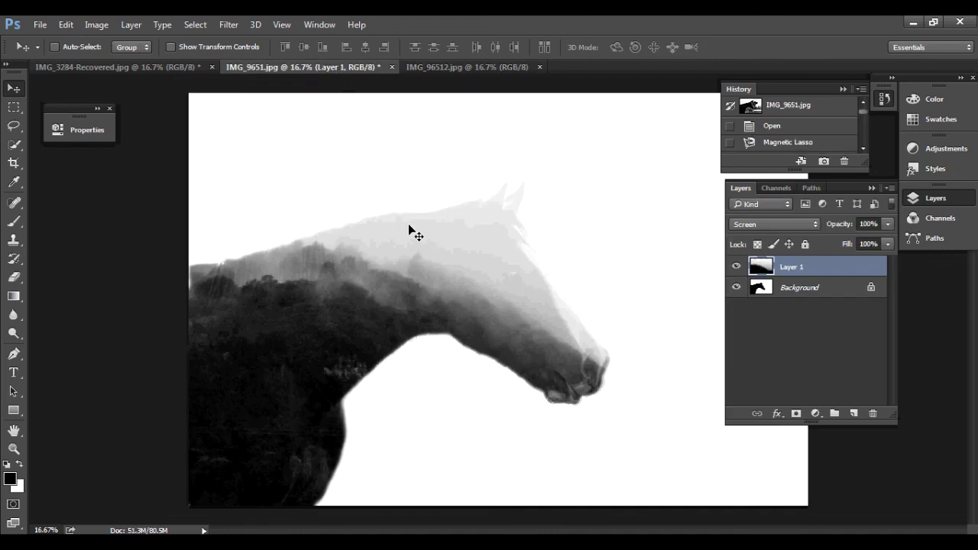
drag(452, 353, 475, 305)
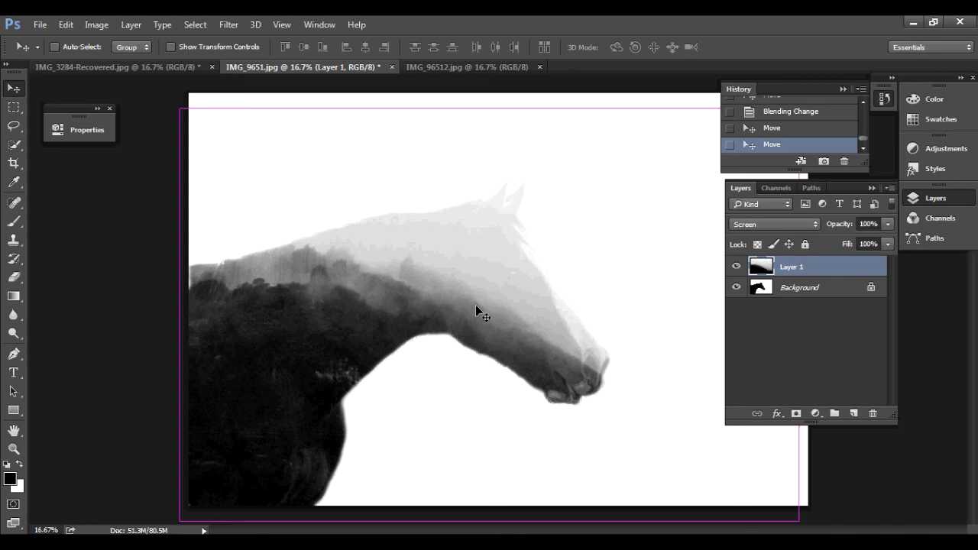
key(ctrl+t)
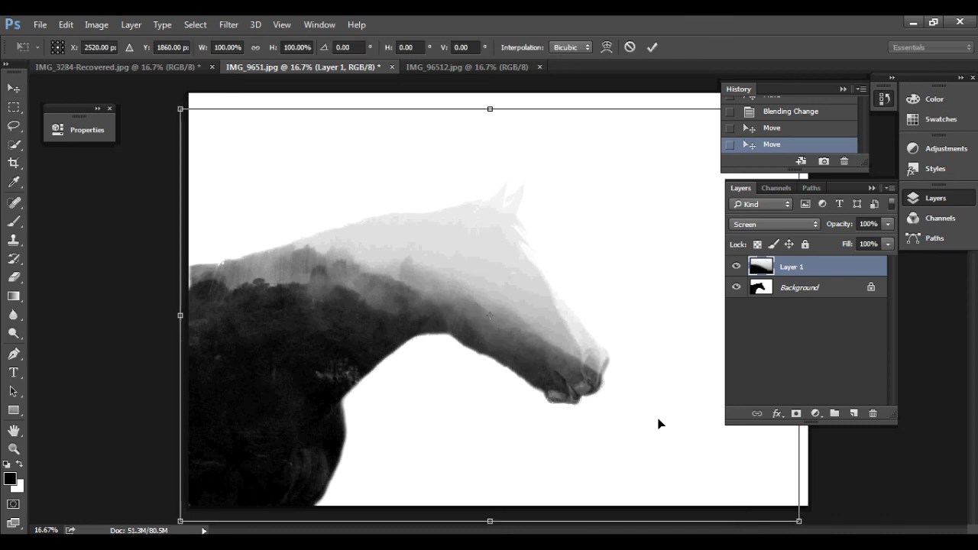
drag(827, 519, 829, 450)
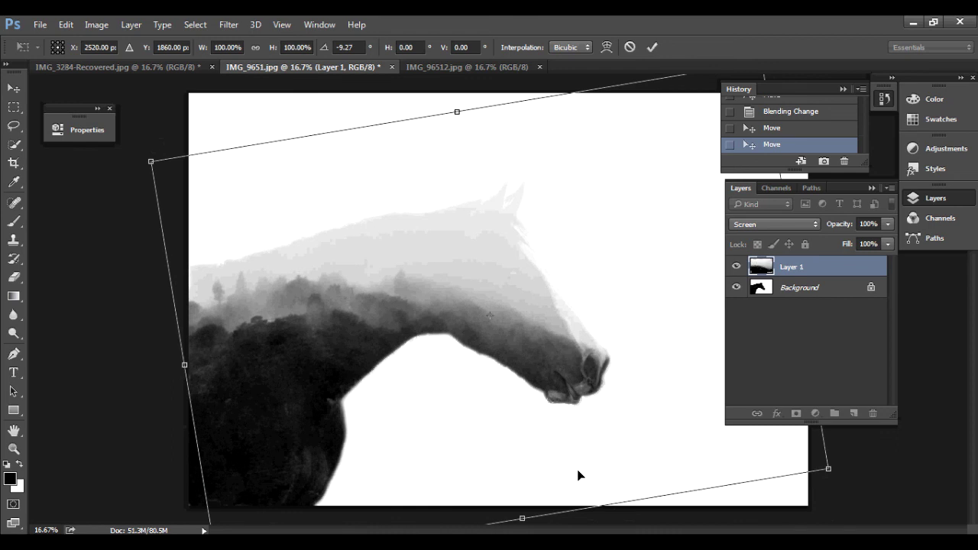
drag(557, 335, 574, 312)
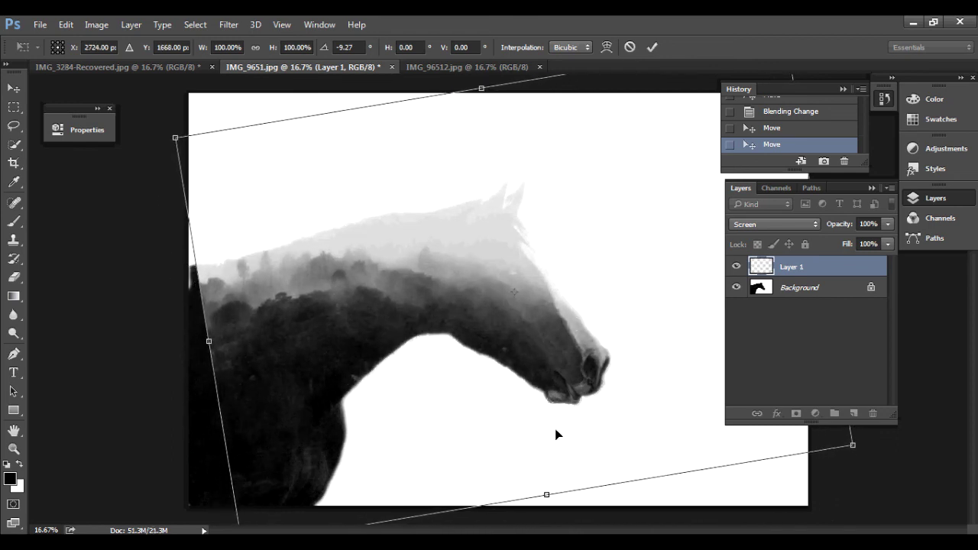
- Compare with IMG_96512.jpg, then slide the forest so darker trees fill the horse's neck
click(450, 68)
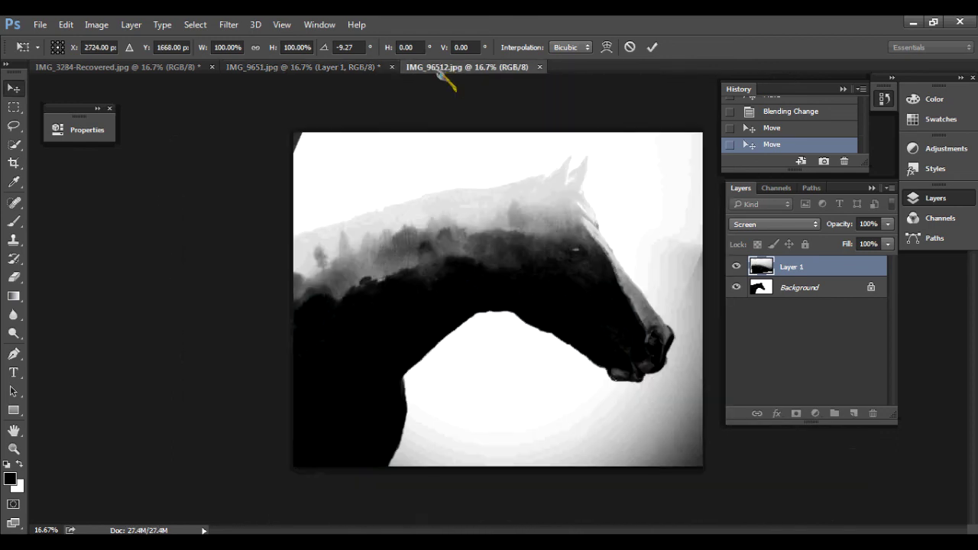
click(327, 68)
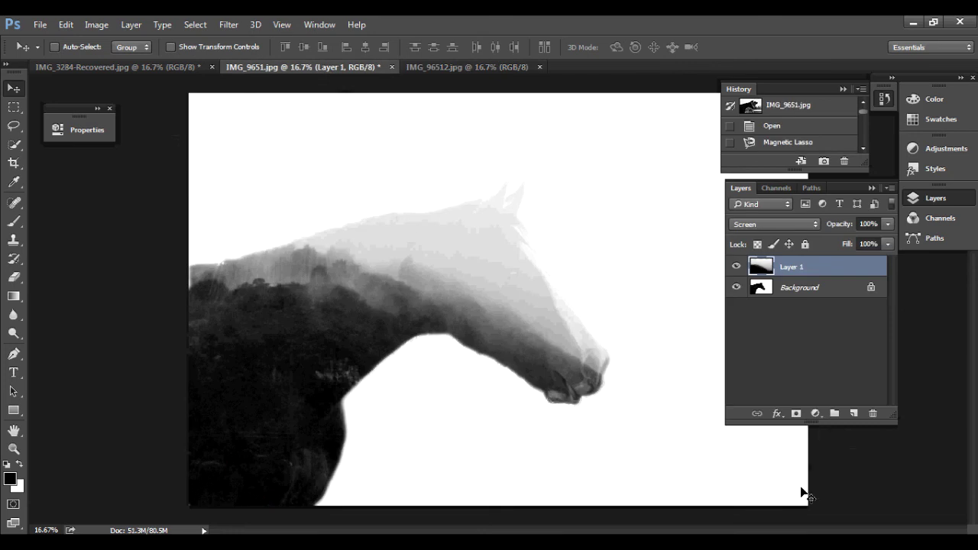
drag(638, 466, 763, 477)
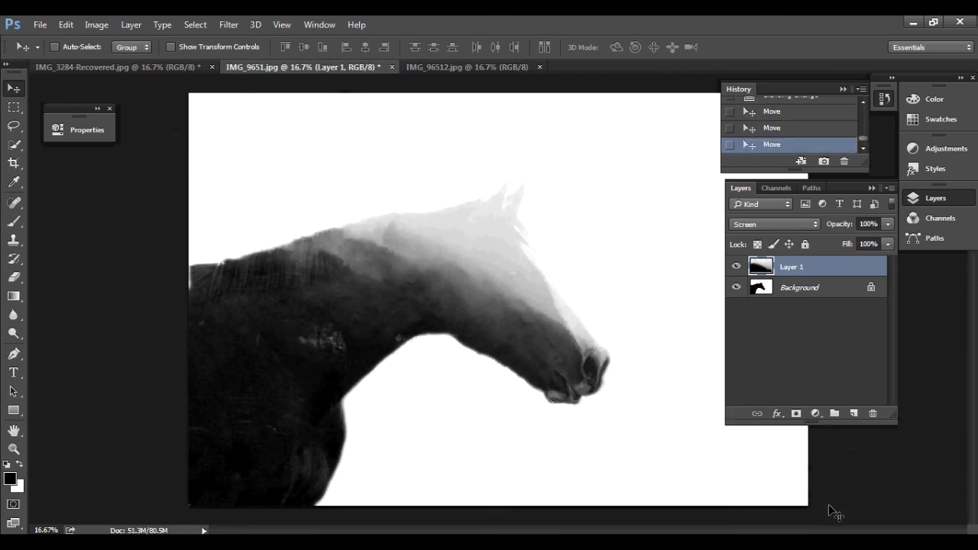
- Tilt Layer 1 about -11.26°, move and enlarge it, then raise contrast in a Brightness/Contrast adjustment
key(ctrl+t)
drag(849, 506, 865, 409)
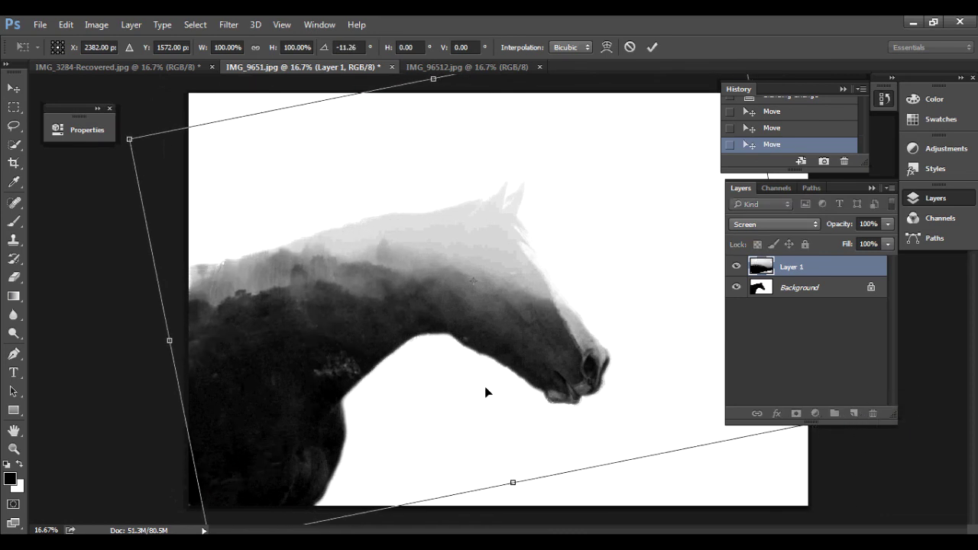
drag(486, 392, 519, 405)
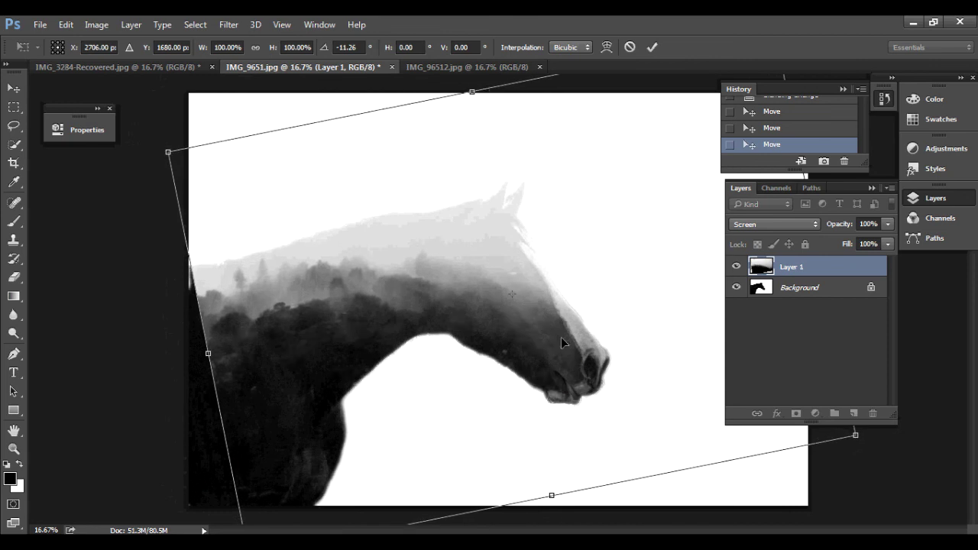
drag(561, 337, 527, 325)
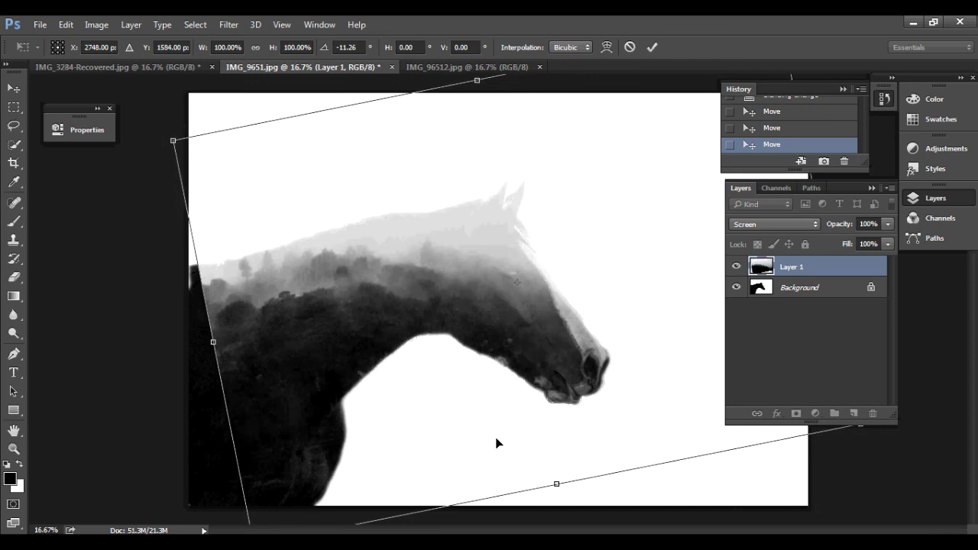
key(ctrl+minus)
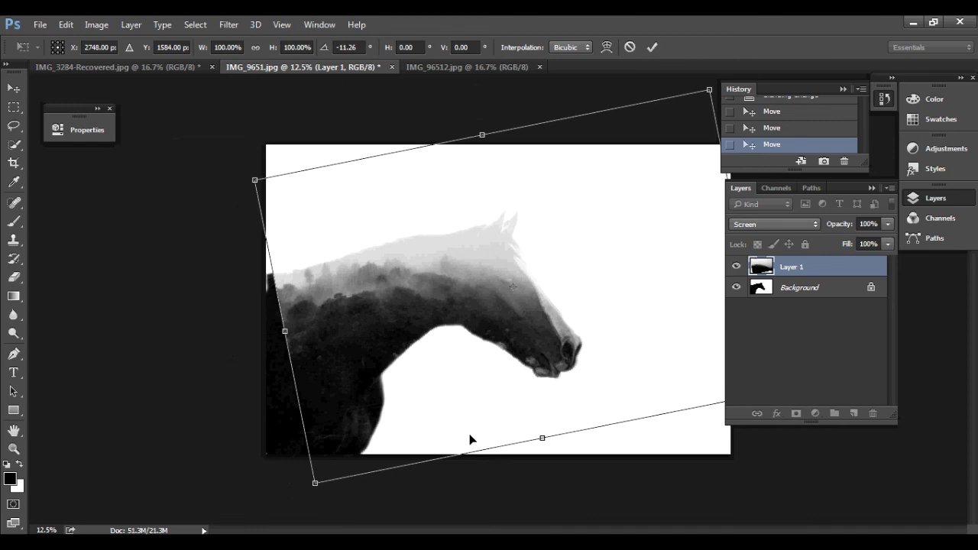
drag(314, 483, 298, 519)
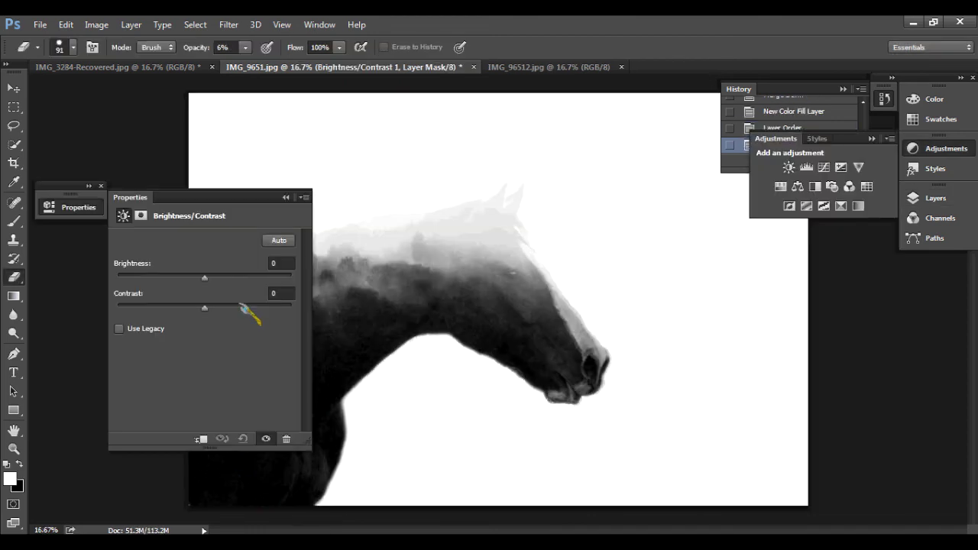
mouse_move(247, 312)
mouse_down()
mouse_move(276, 318)
mouse_move(293, 309)
mouse_move(232, 309)
mouse_up()
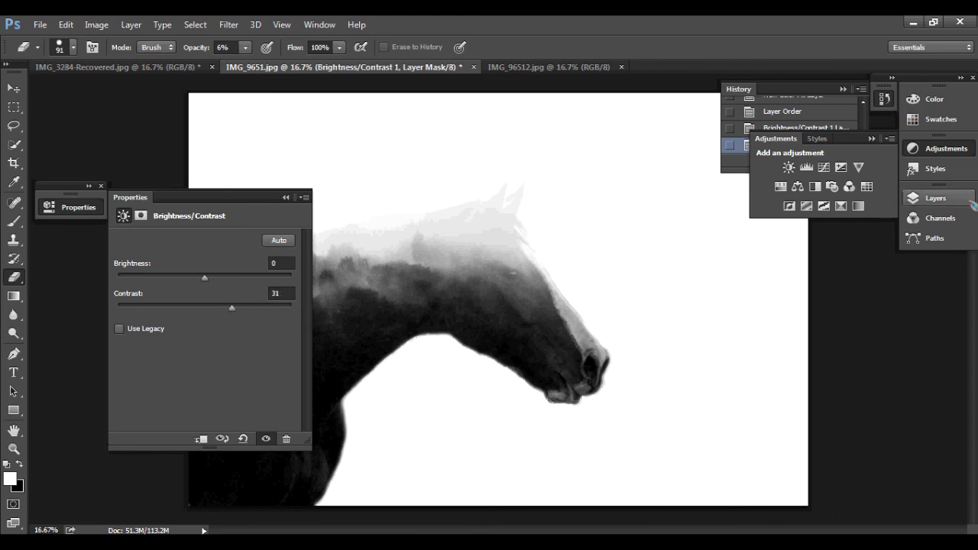
- Move the Brightness/Contrast adjustment above all layers and raise its contrast to about 92
click(946, 200)
drag(835, 308, 837, 259)
drag(266, 306, 281, 306)
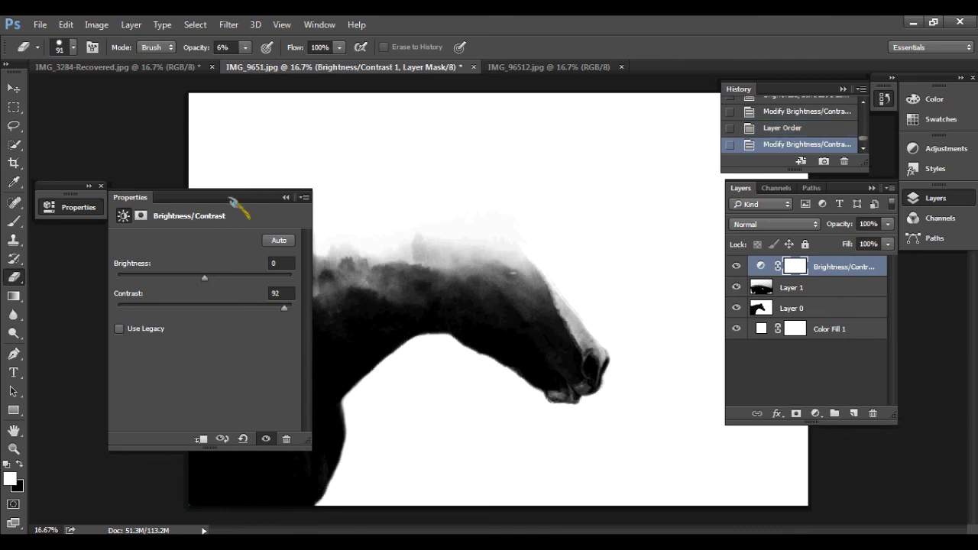
- Lower the adjustment's brightness to about -12, then select the forest layer Layer 1
drag(236, 197, 148, 203)
drag(131, 271, 107, 278)
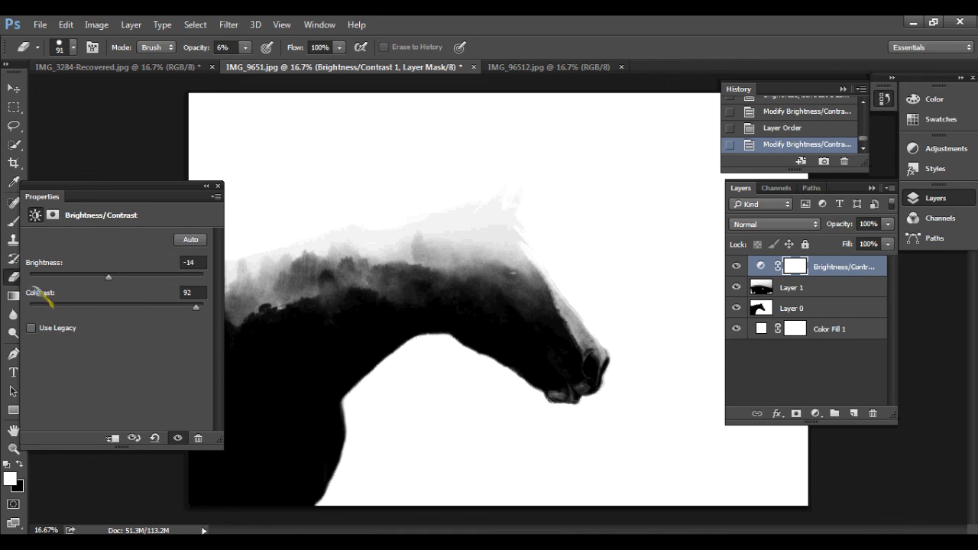
mouse_move(107, 278)
mouse_down()
mouse_move(135, 279)
mouse_move(89, 278)
mouse_up()
drag(104, 278, 112, 287)
click(801, 295)
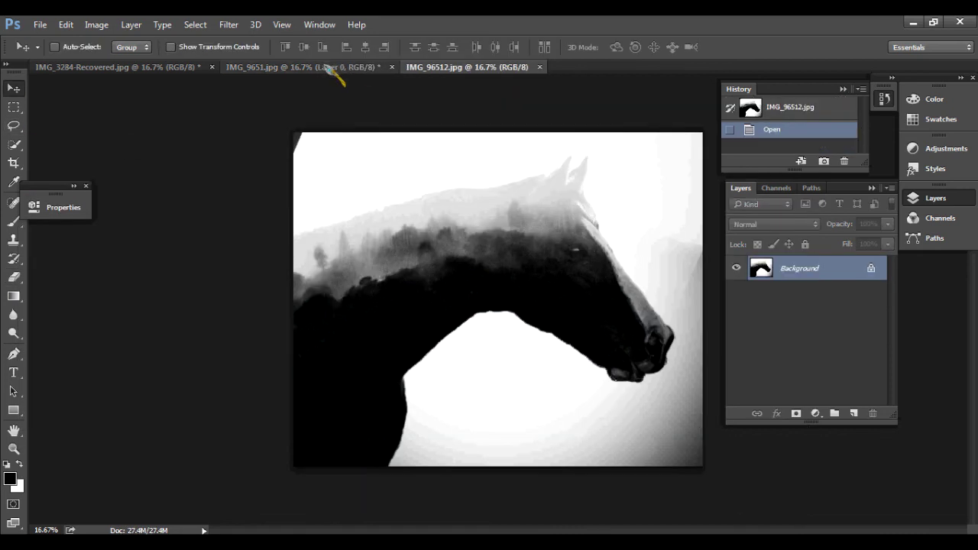
- Switch to the IMG_9651.jpg horse composite to compare it with the reference
click(332, 69)
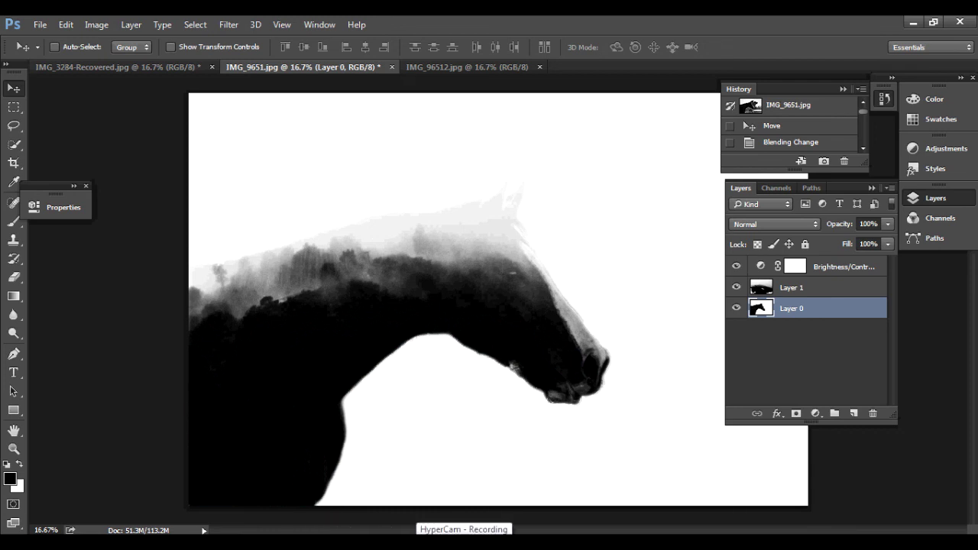
click(463, 543)
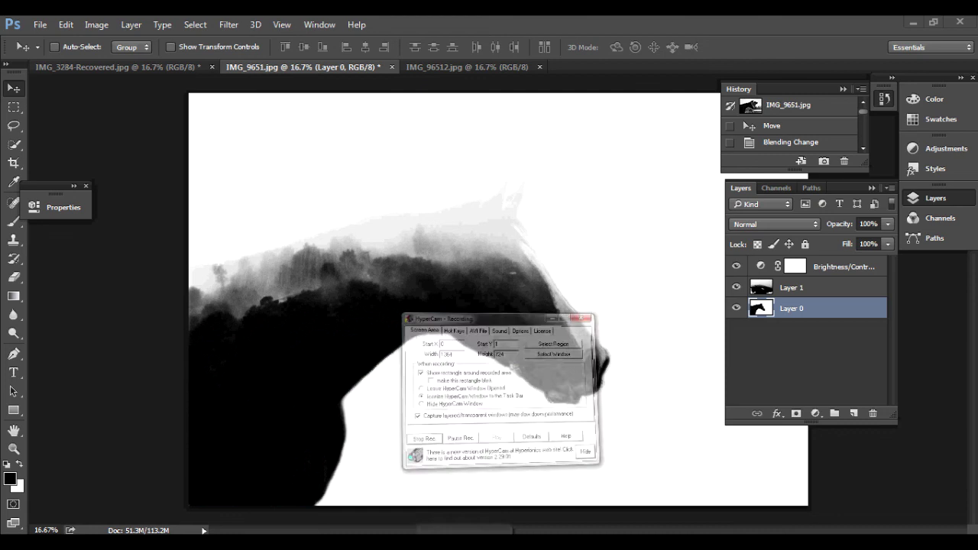